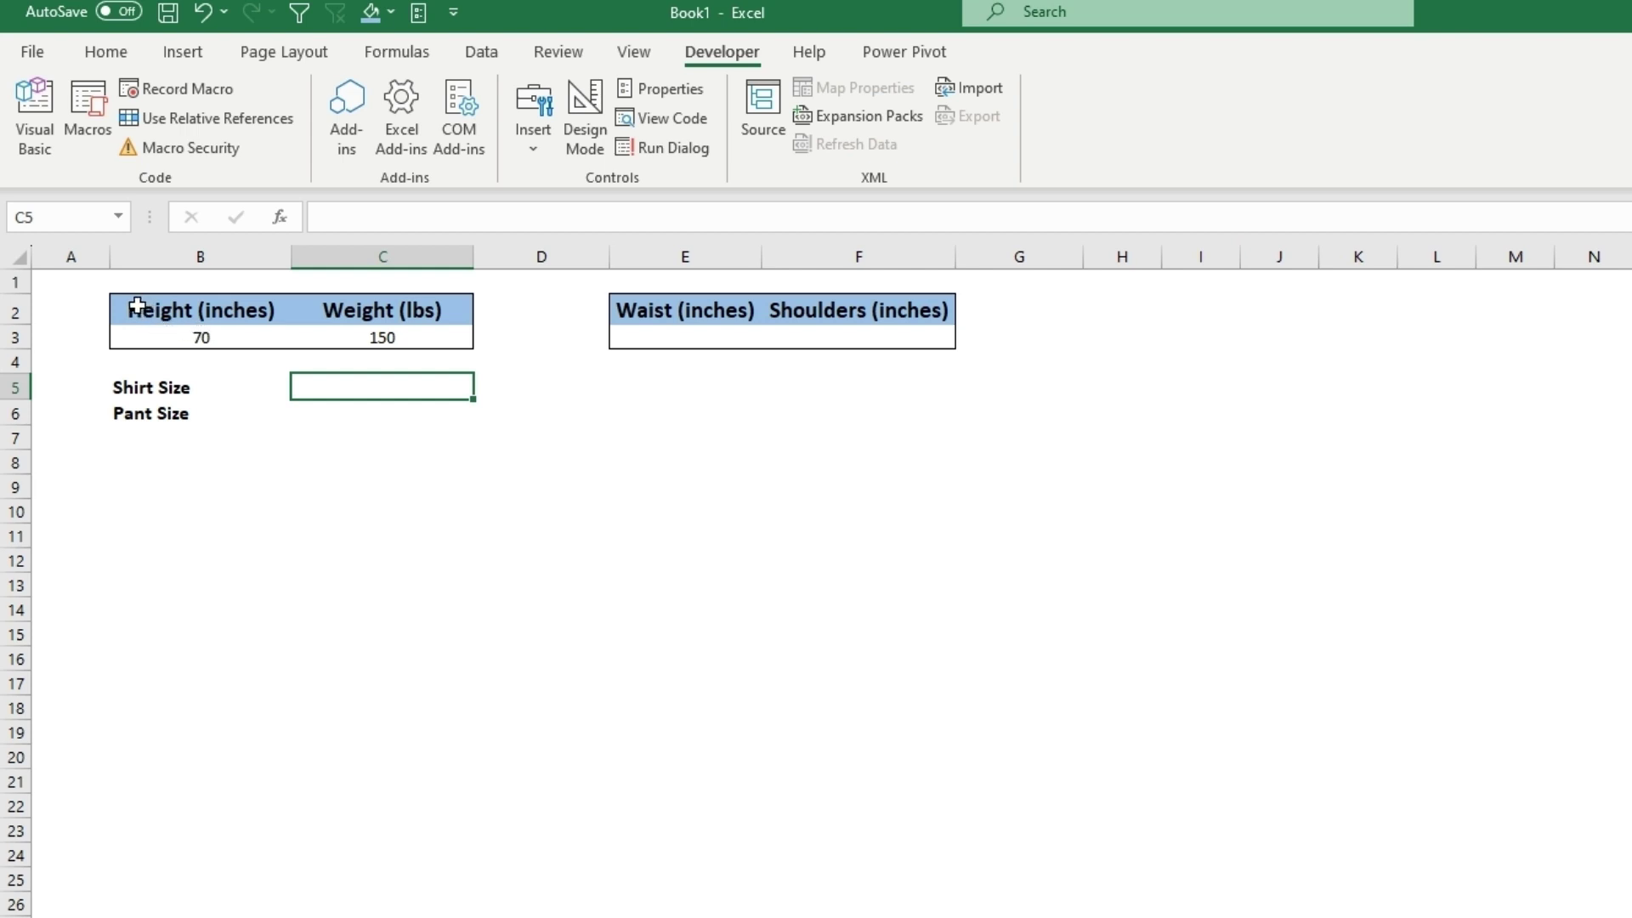
Step: Point out the height and weight values and the empty Shirt Size result cell
left_click_drag(180, 311, 189, 331)
left_click_drag(364, 311, 352, 332)
left_click(195, 389)
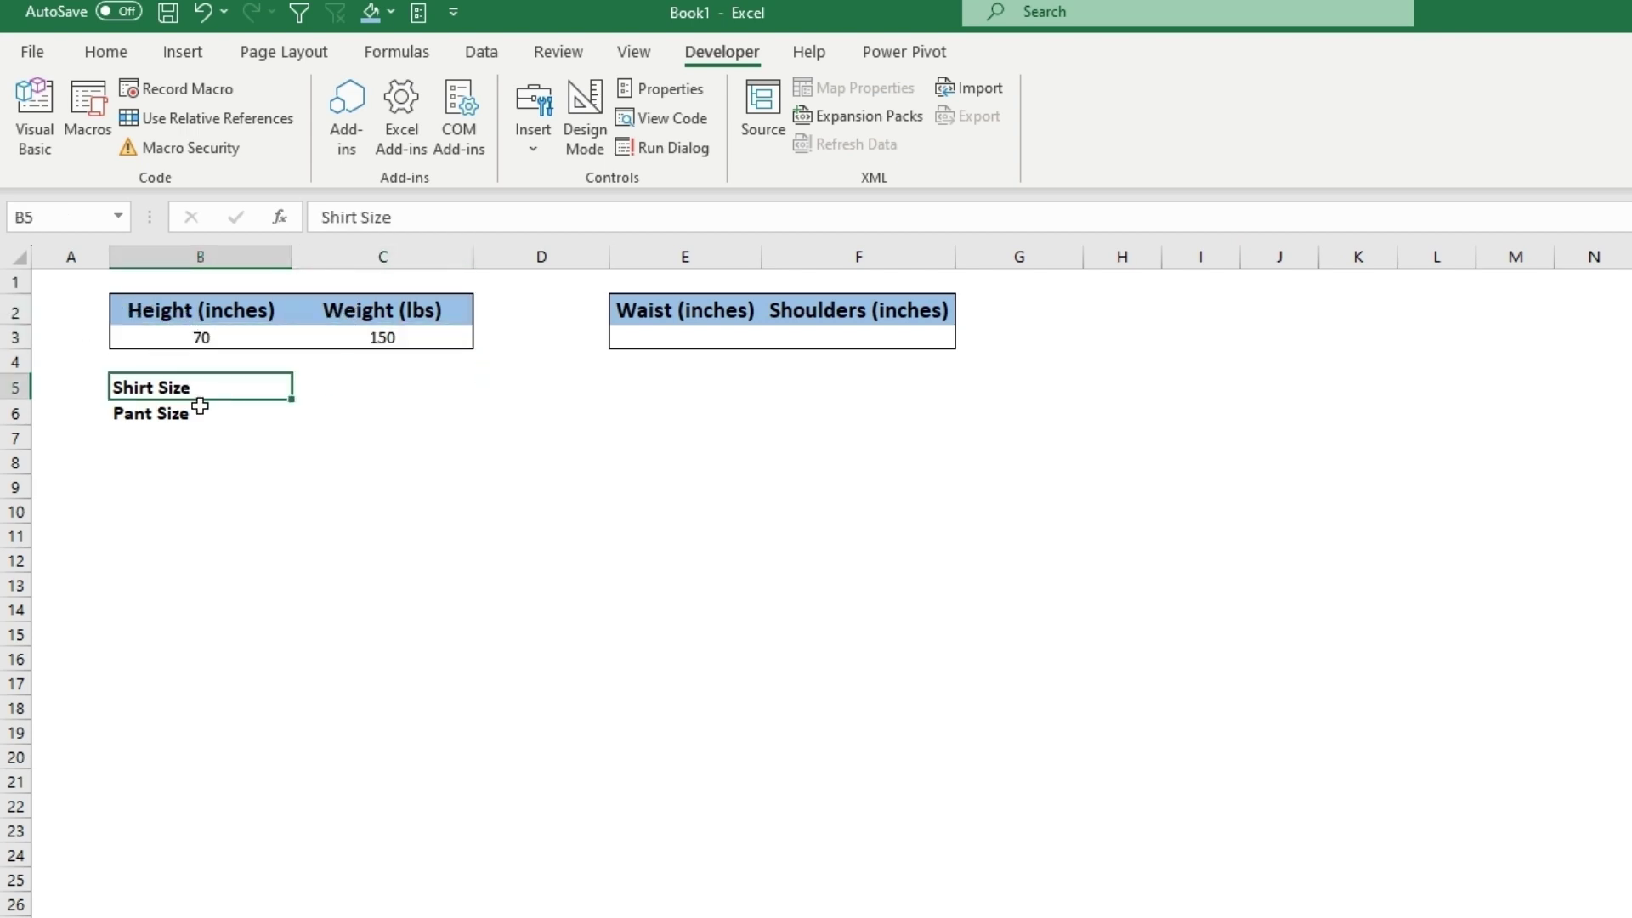
left_click(348, 387)
left_click(347, 420)
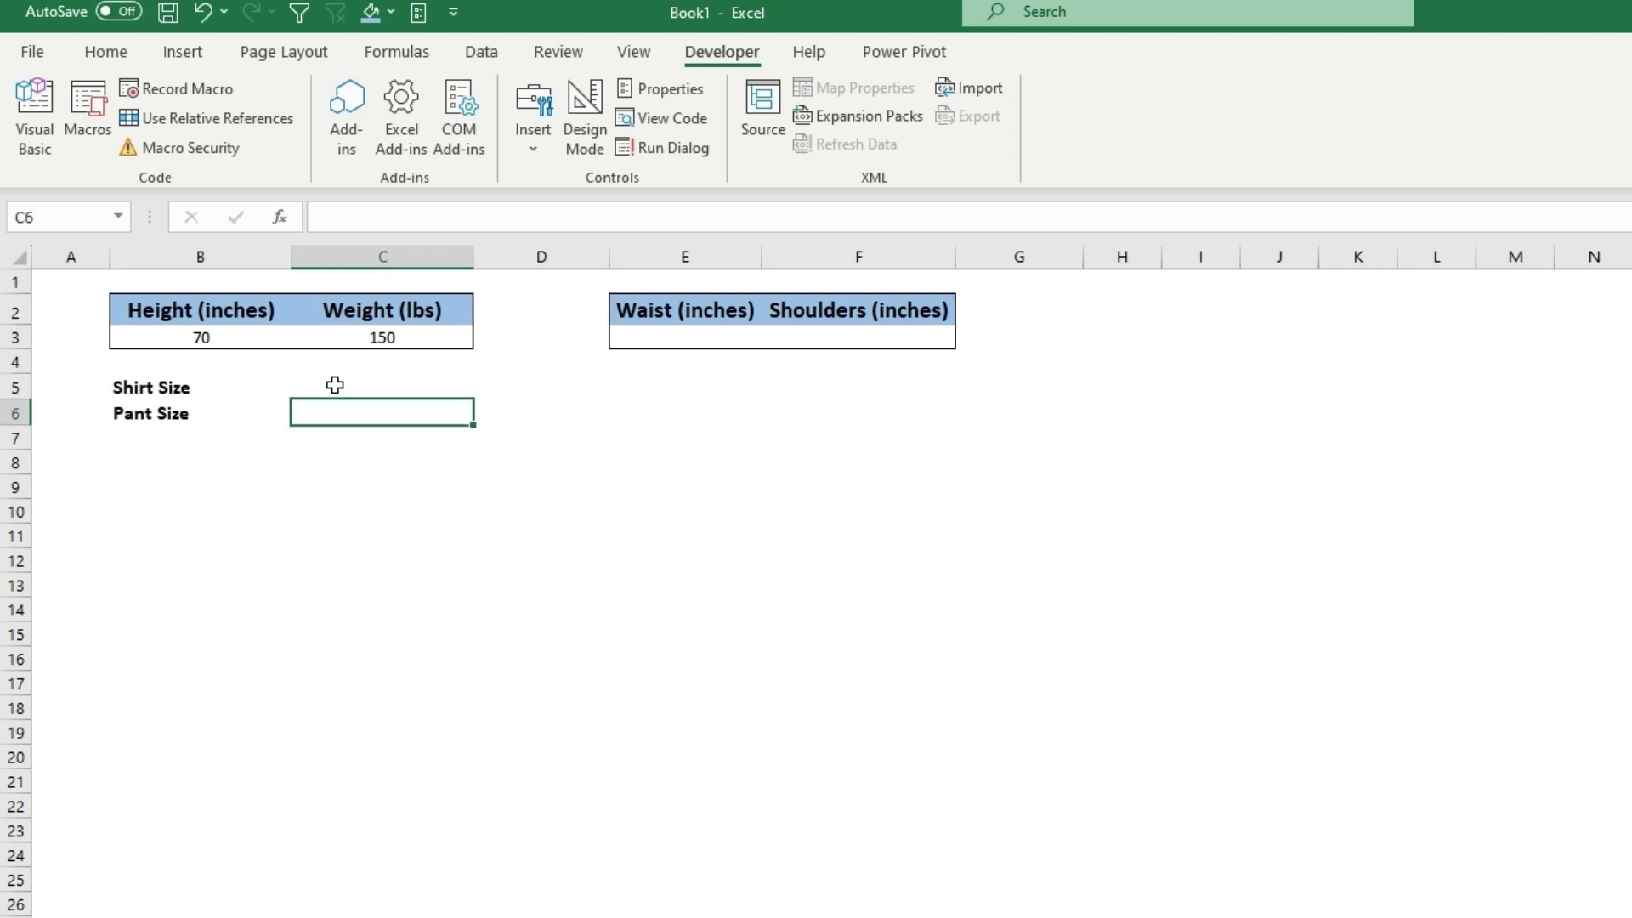
left_click(327, 390)
Step: Type =IFS(AND(B3<=65,C3<=120),"extra small") in the Shirt Size cell
left_click(348, 223)
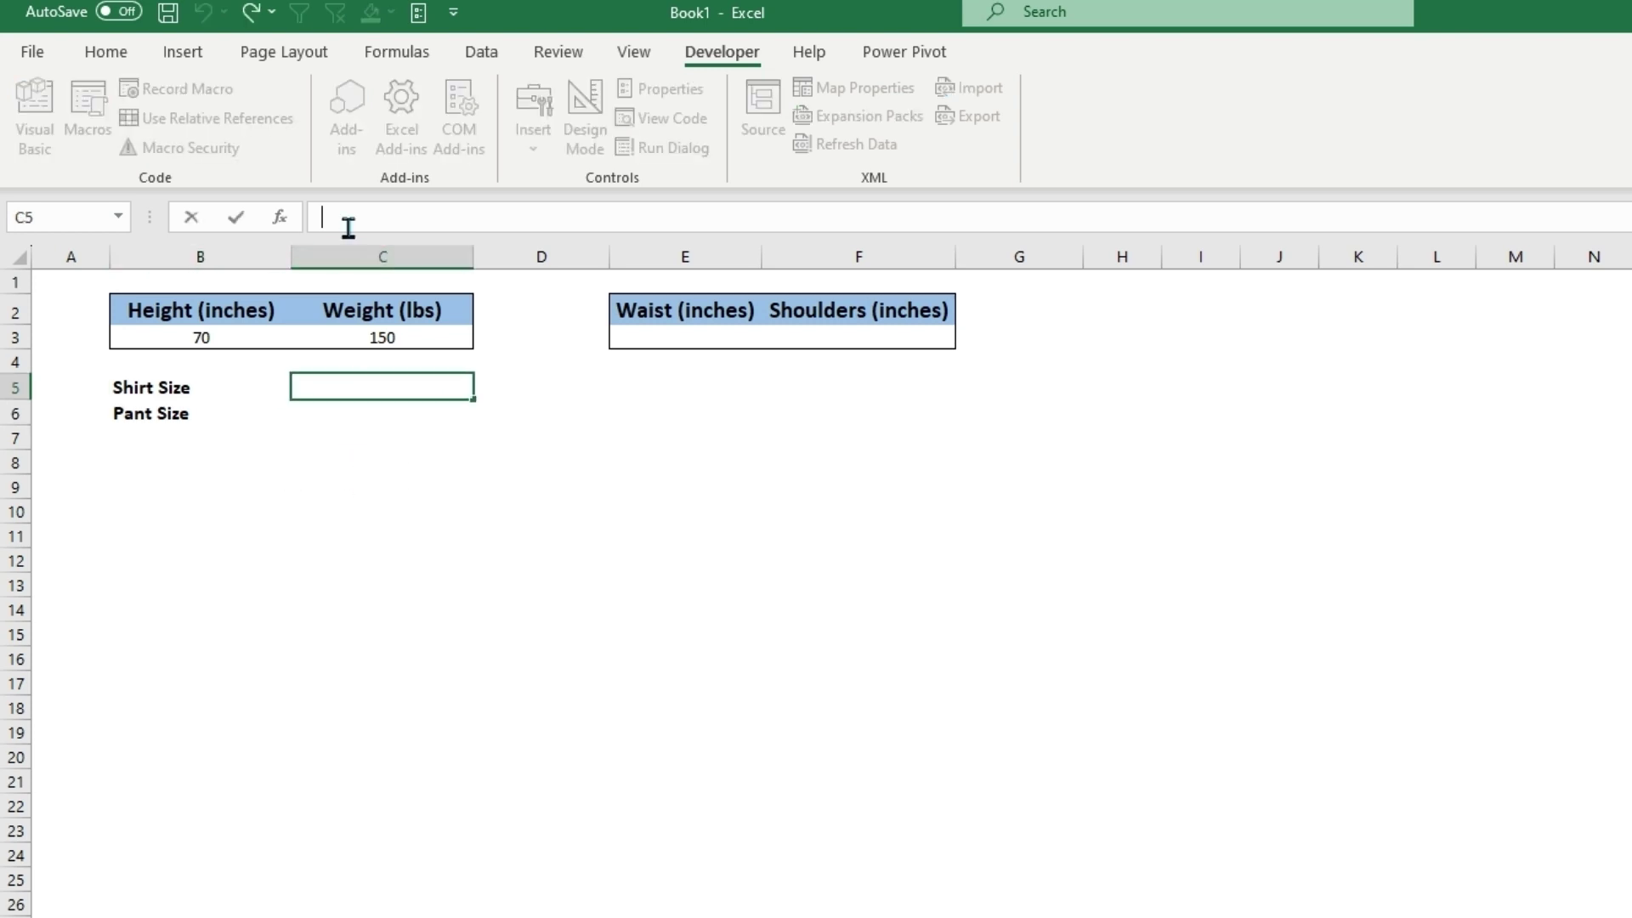
type("=ifs")
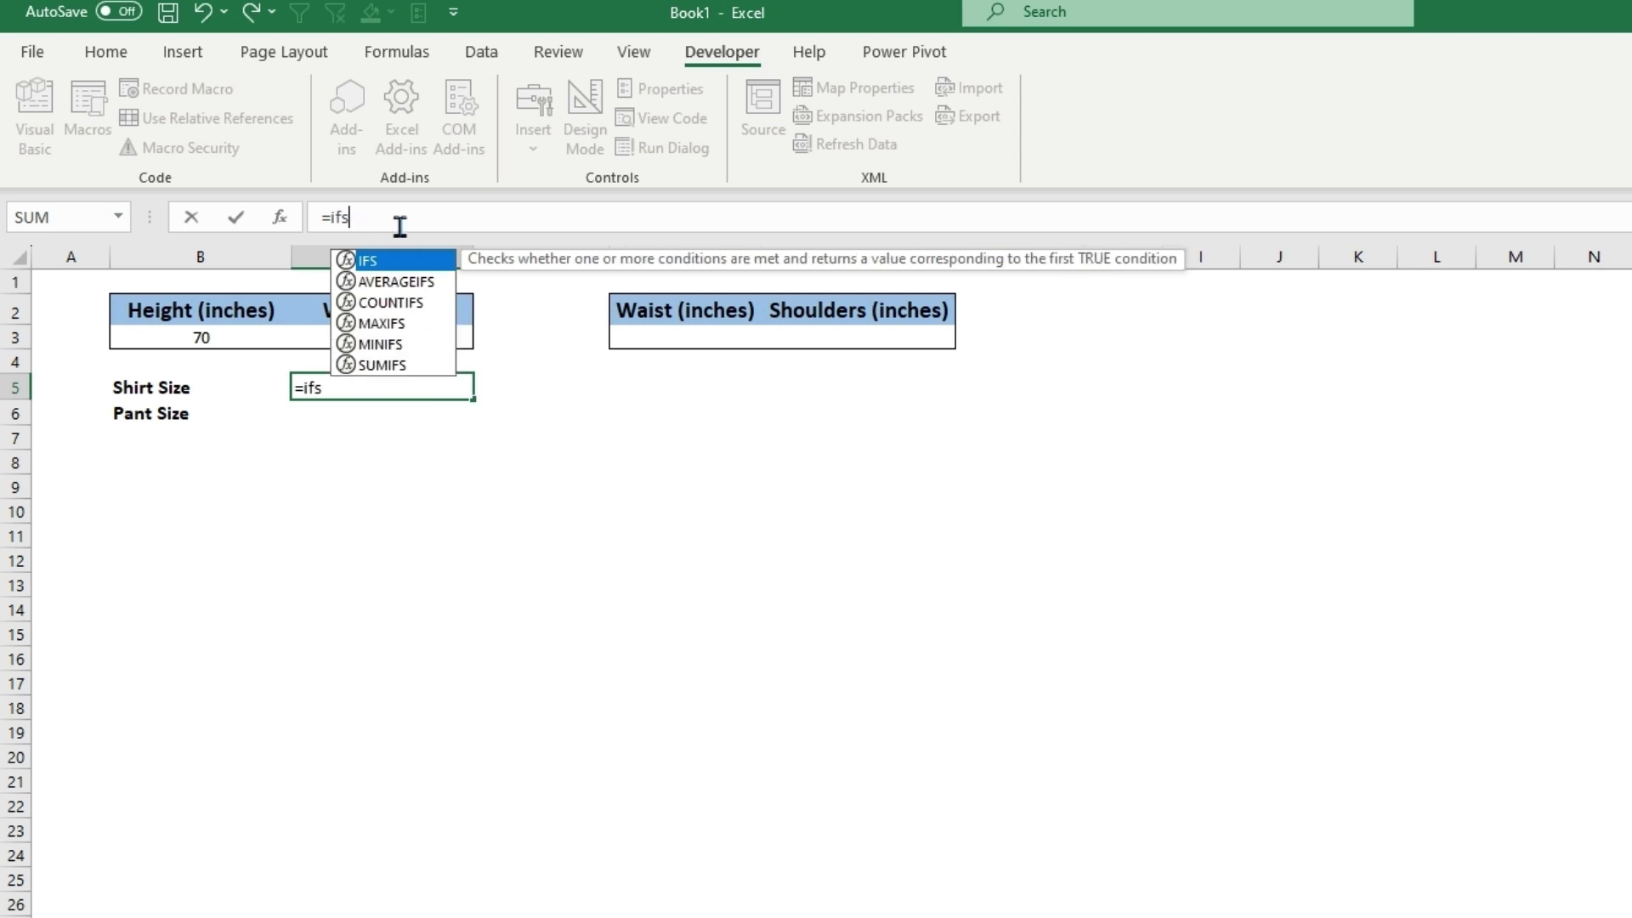
double_click(396, 270)
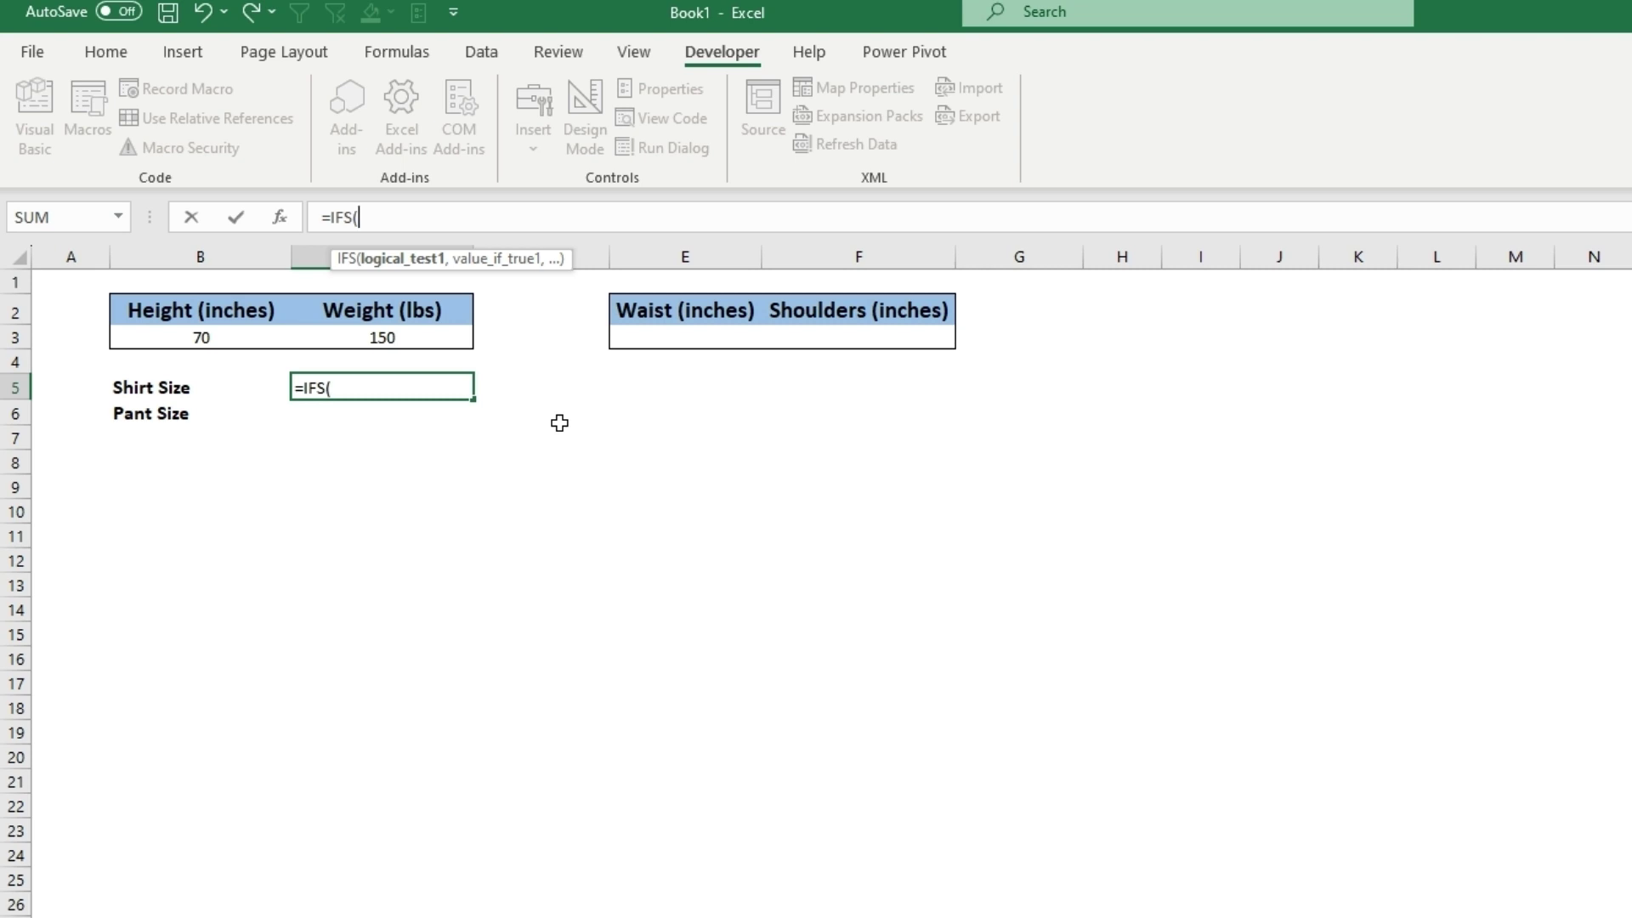
type("a")
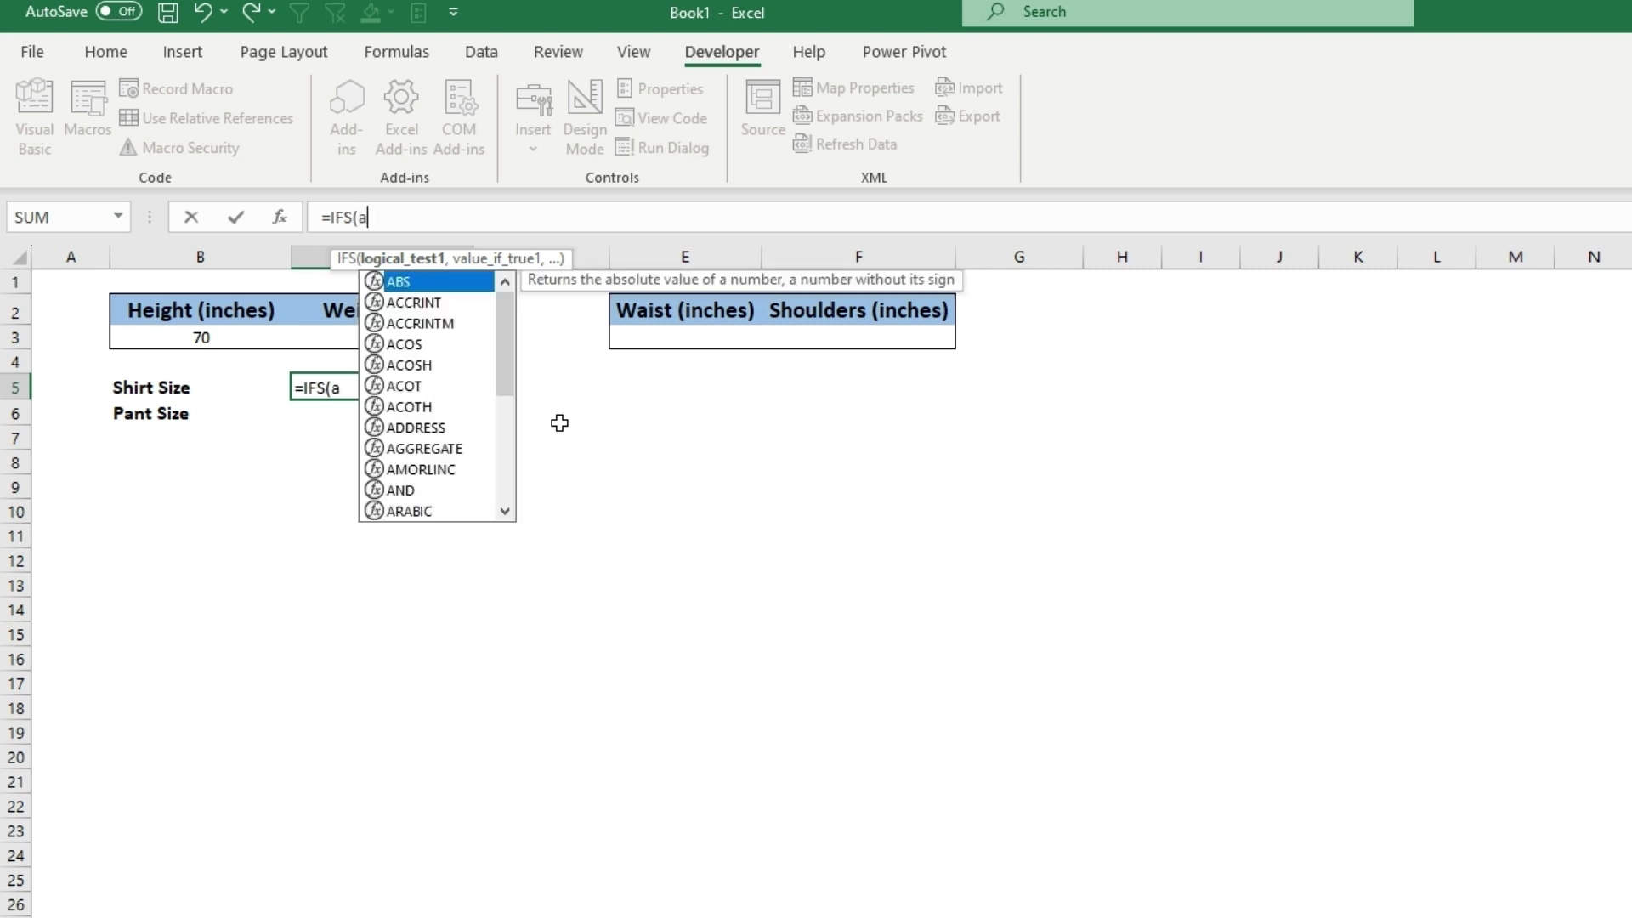
type("nd")
double_click(433, 283)
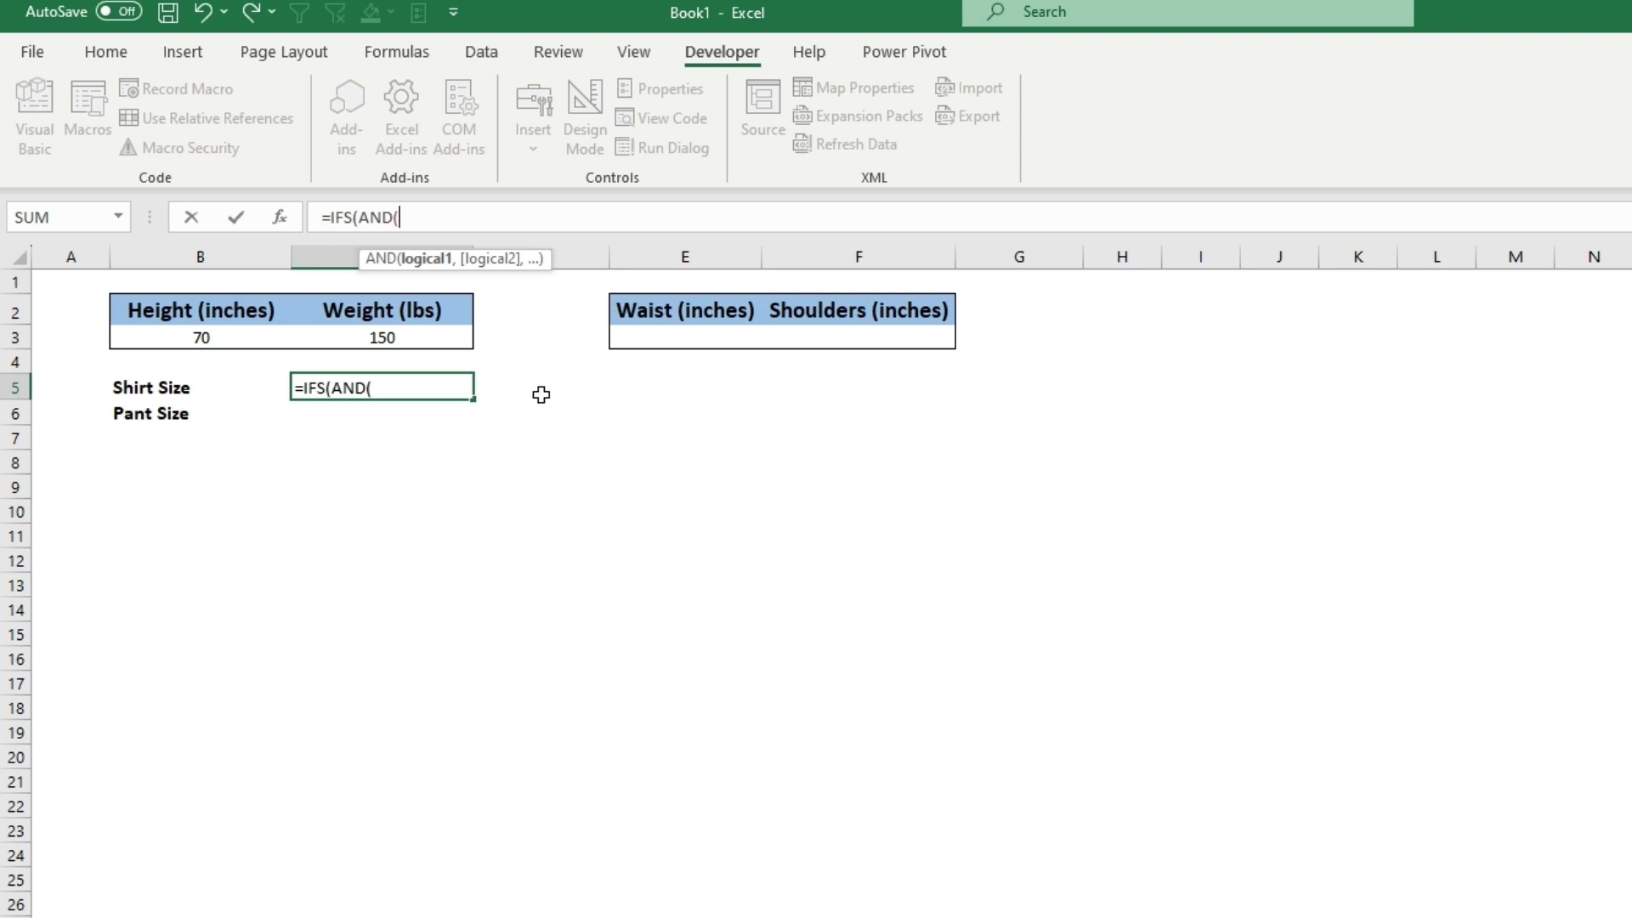
left_click(199, 337)
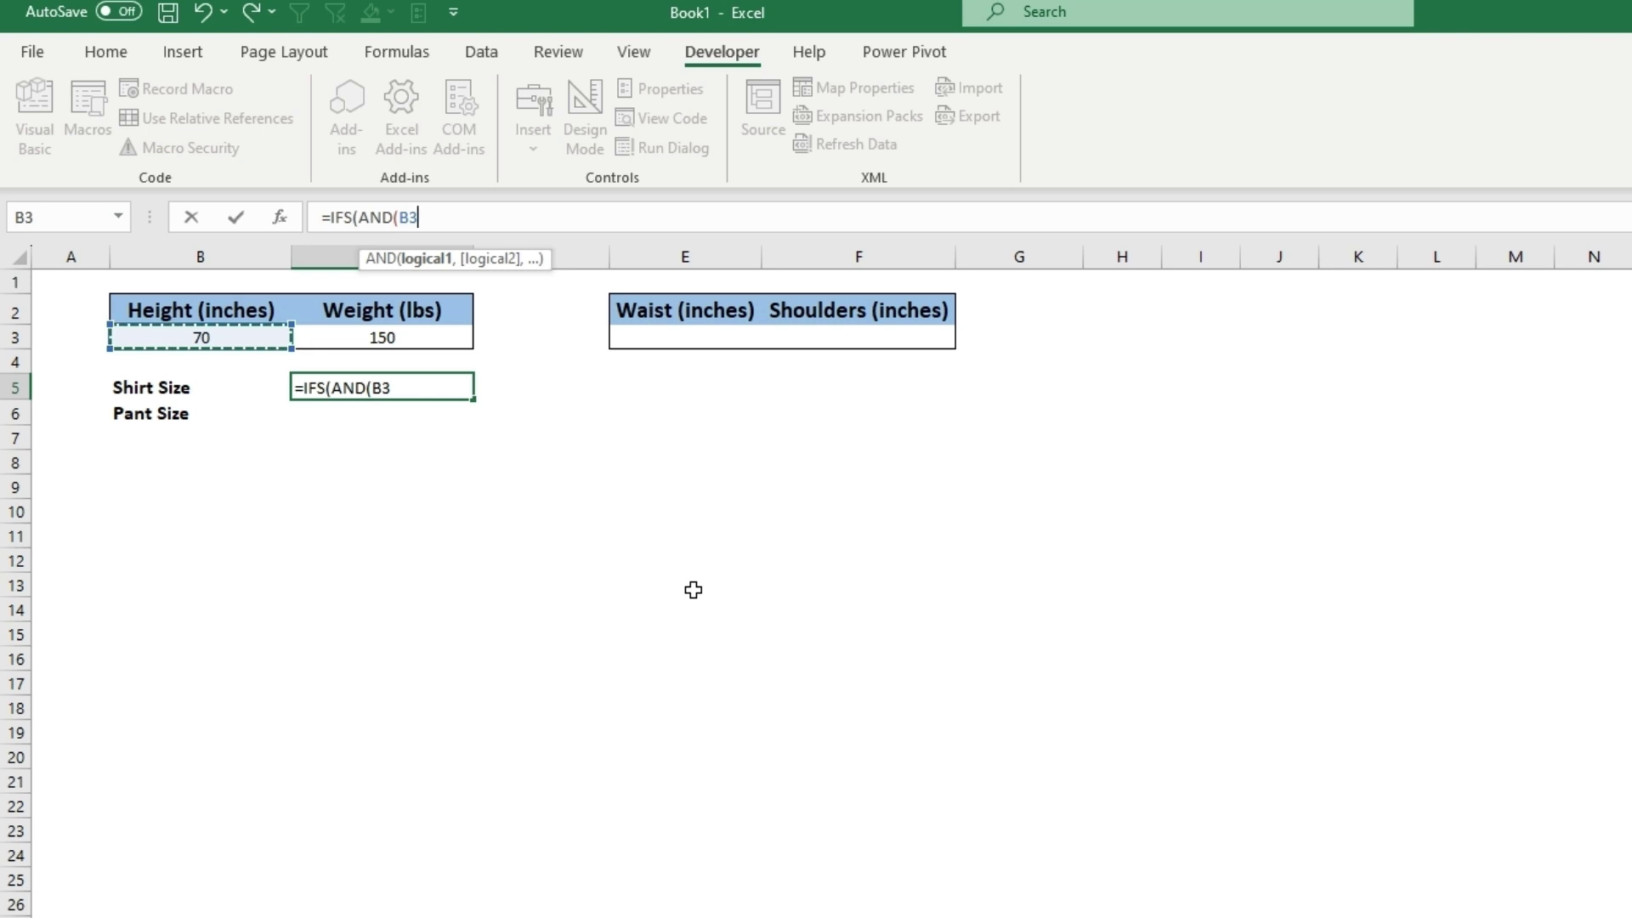
type("<=65,")
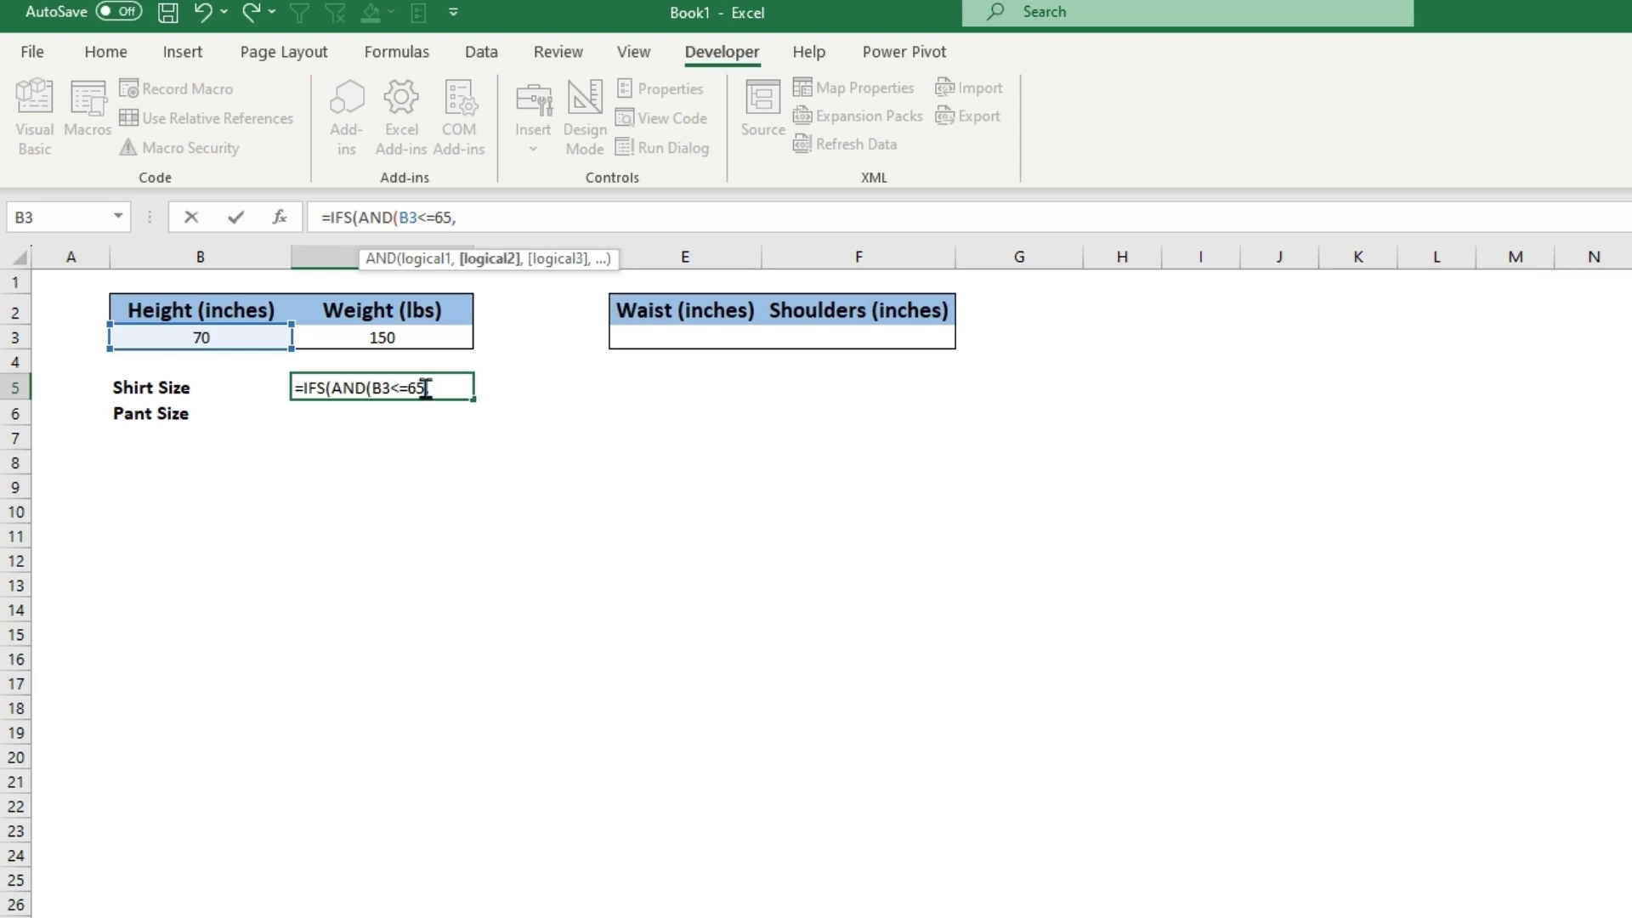
left_click(408, 337)
type("<=120)")
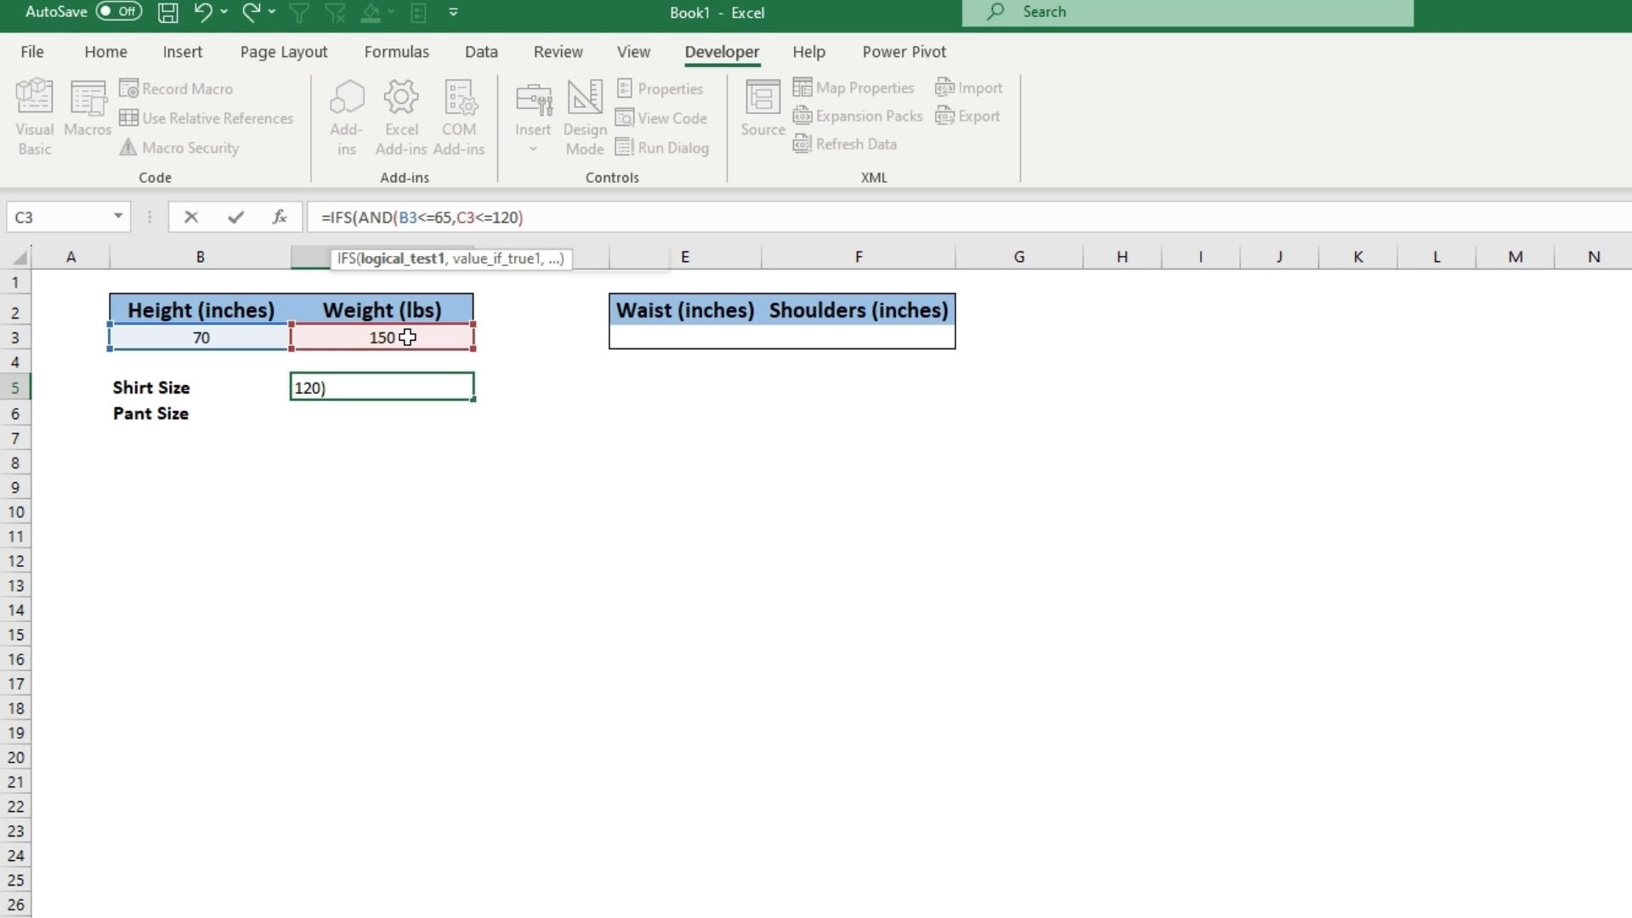
type(",")
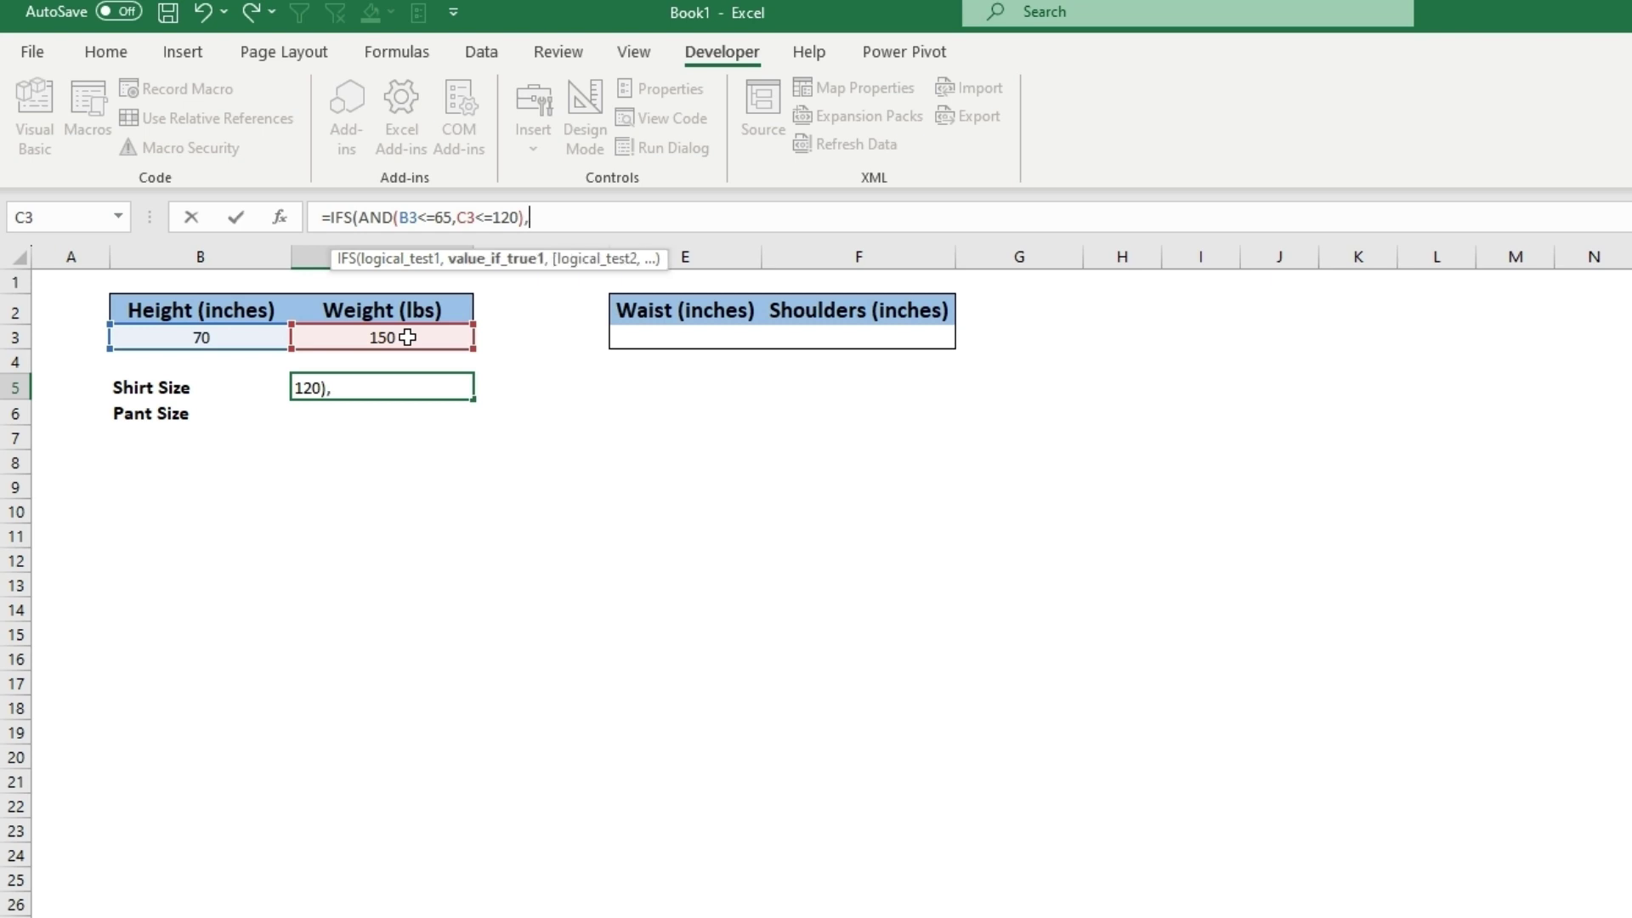
type("\"extra small\"")
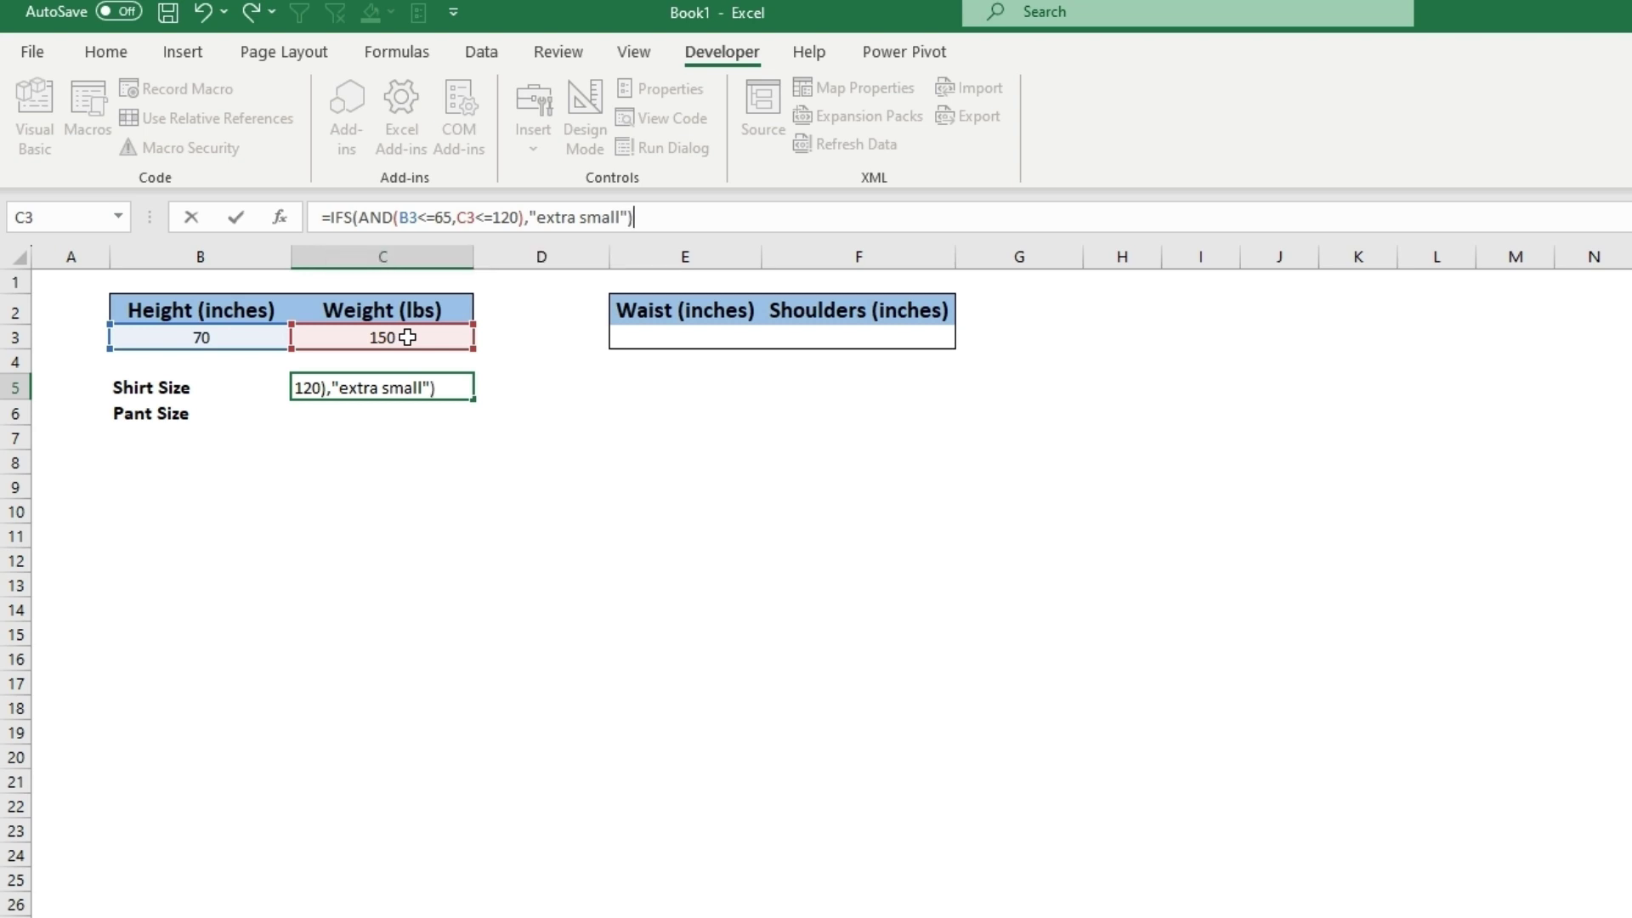
Step: Commit the formula, then test it with height 64 and weight 119
key("Return")
left_click(208, 340)
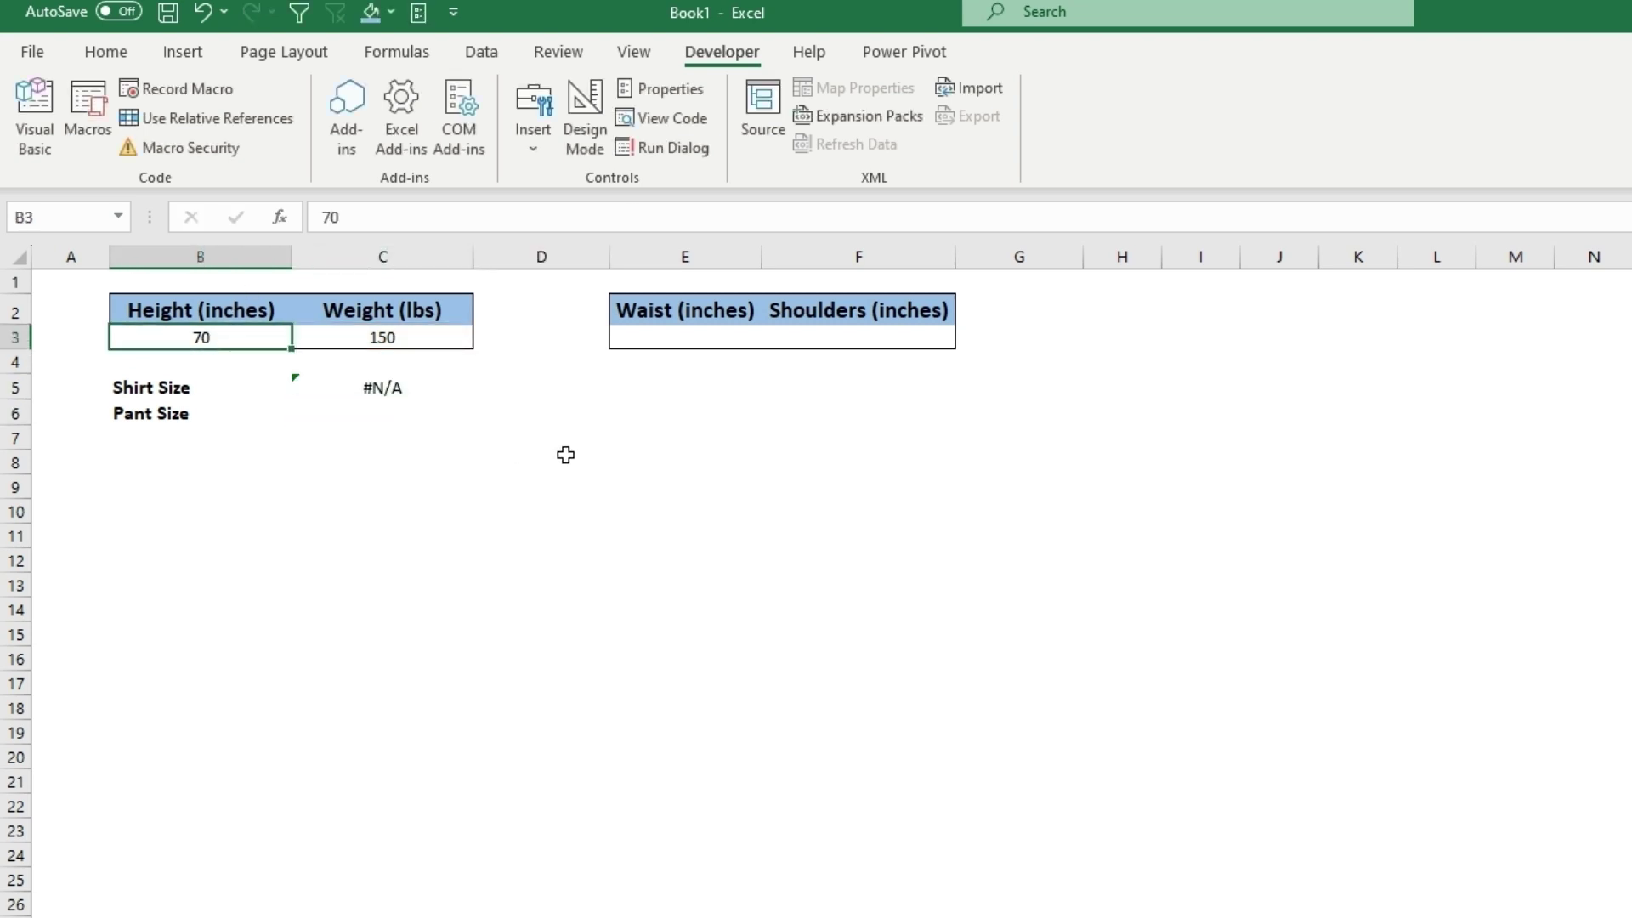
type("65")
key("BackSpace")
type("4")
key("Return")
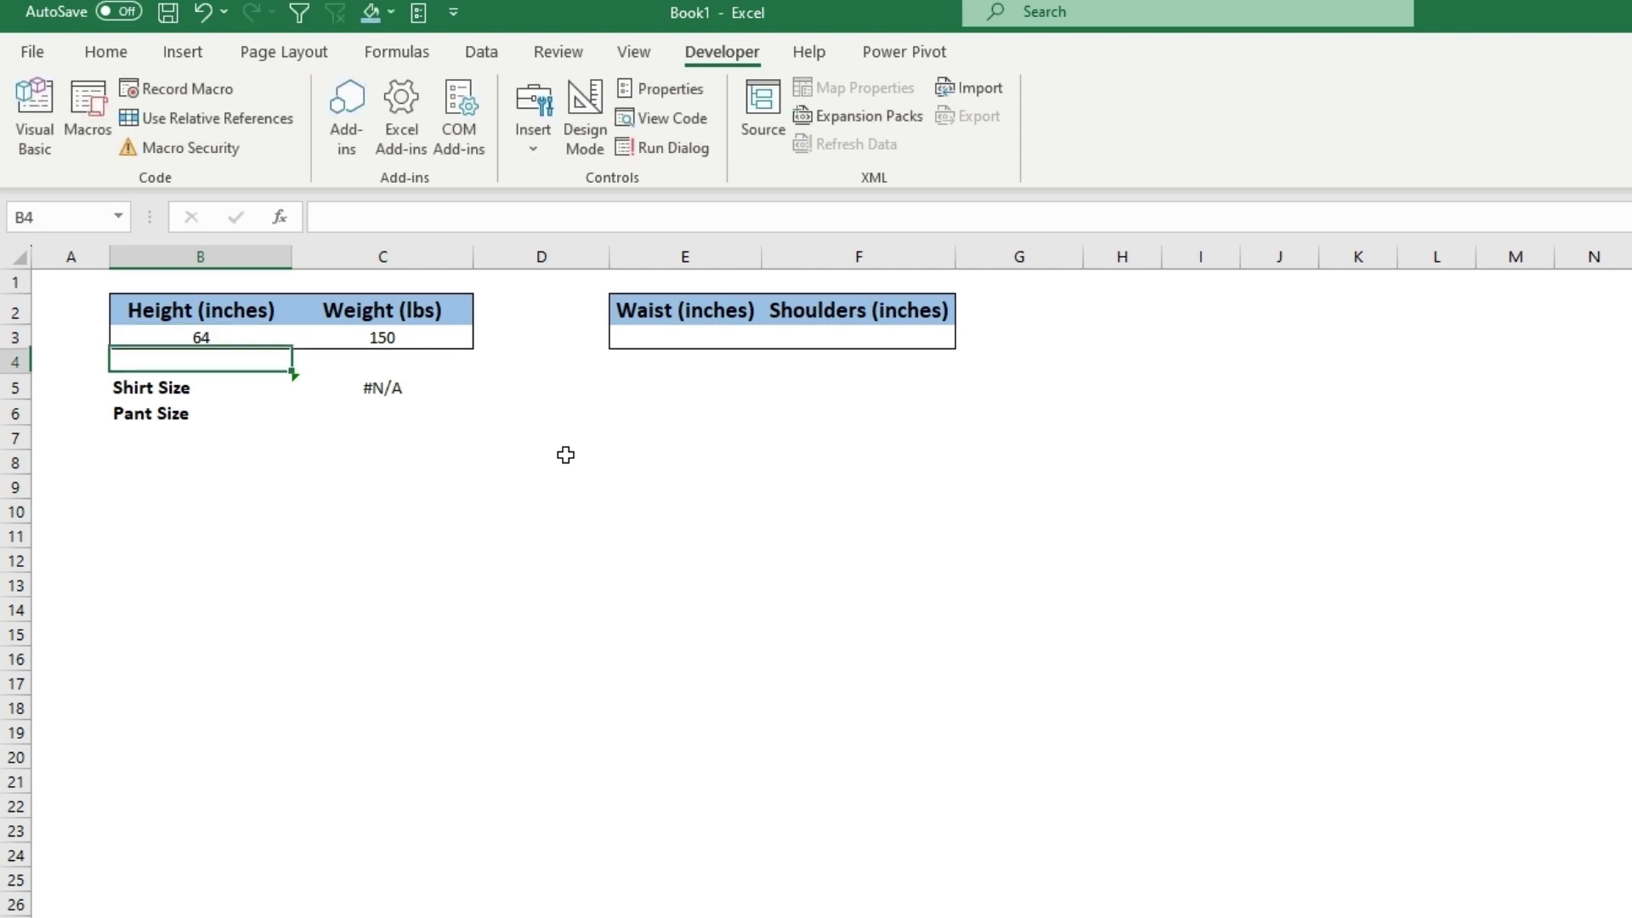
left_click(412, 337)
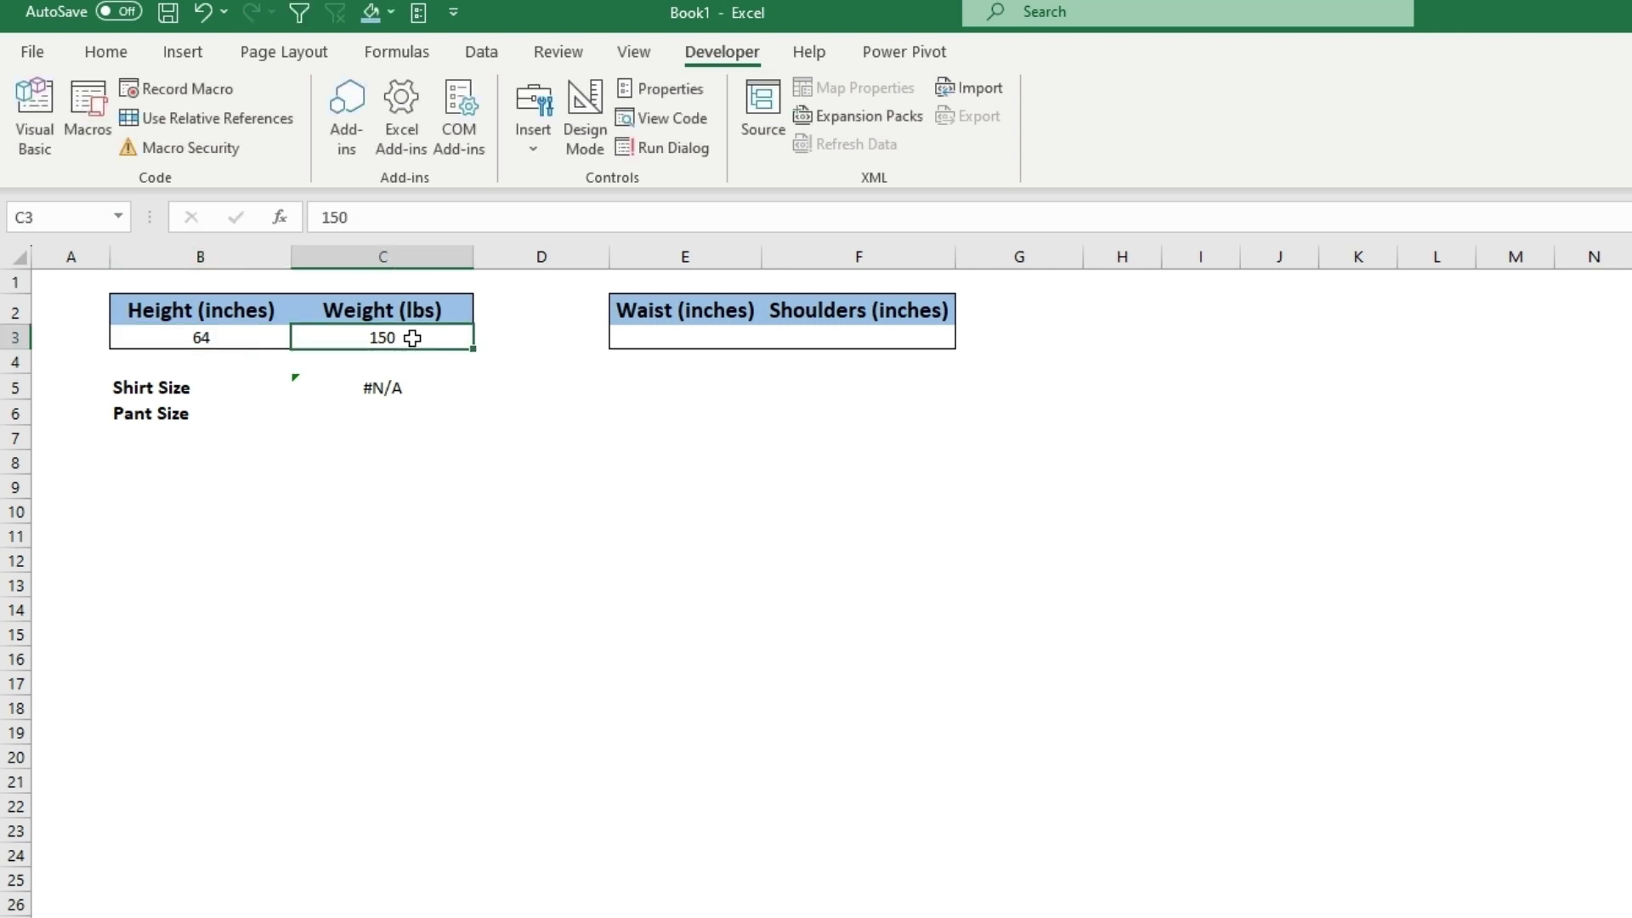
type("119")
key("Return")
left_click(375, 393)
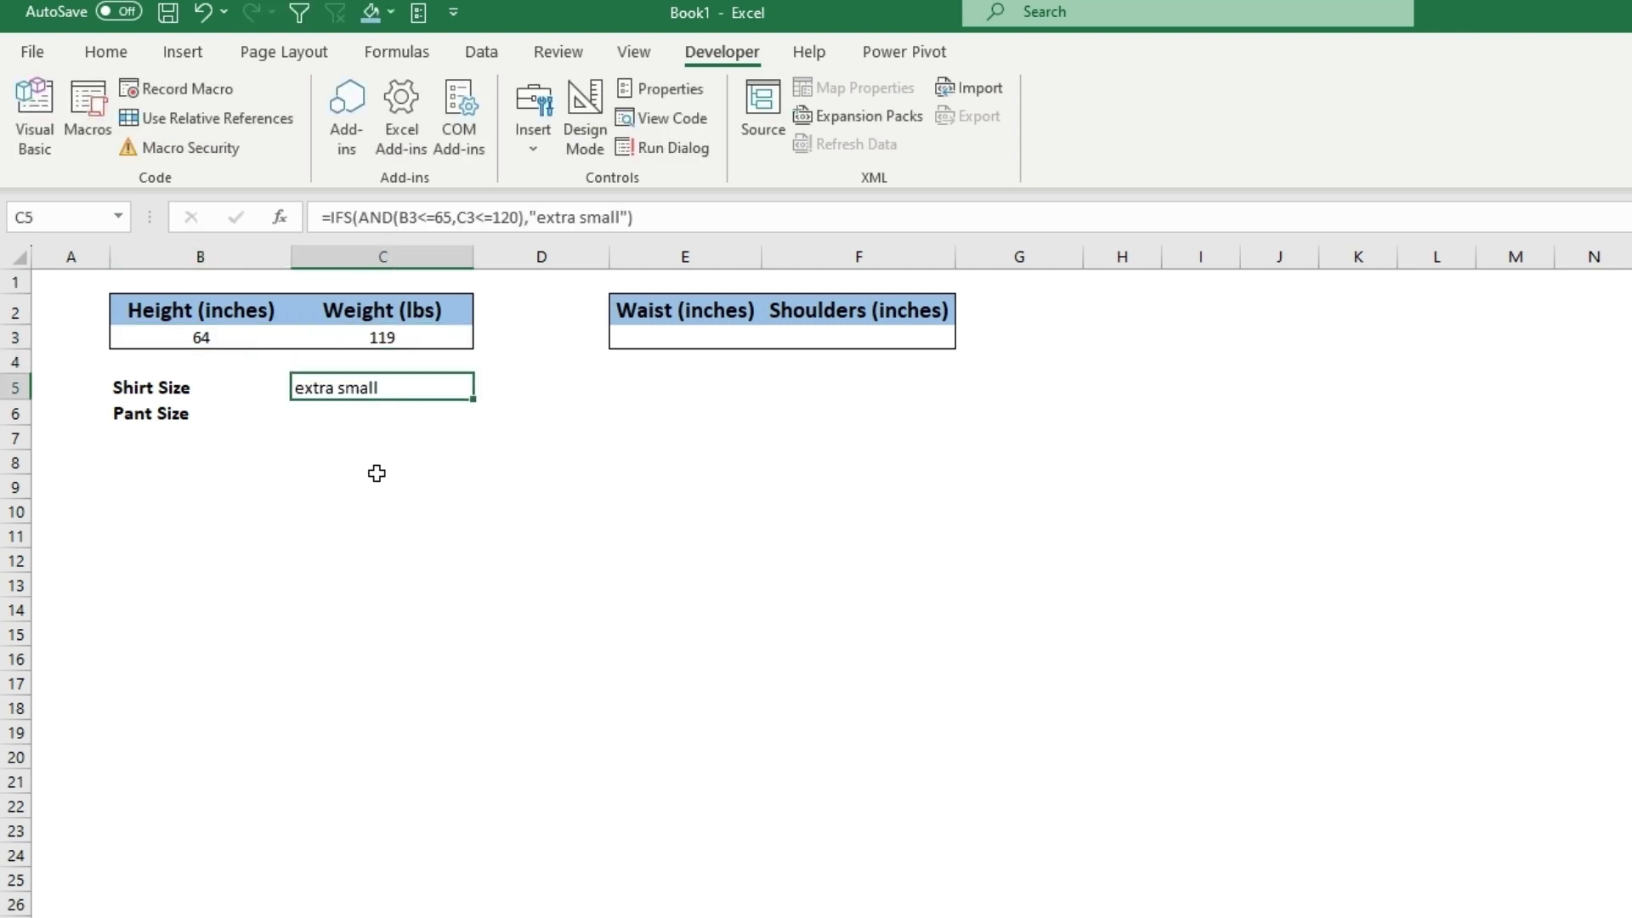
Step: Retest the Shirt Size result with weights 120 and then 121
left_click(390, 338)
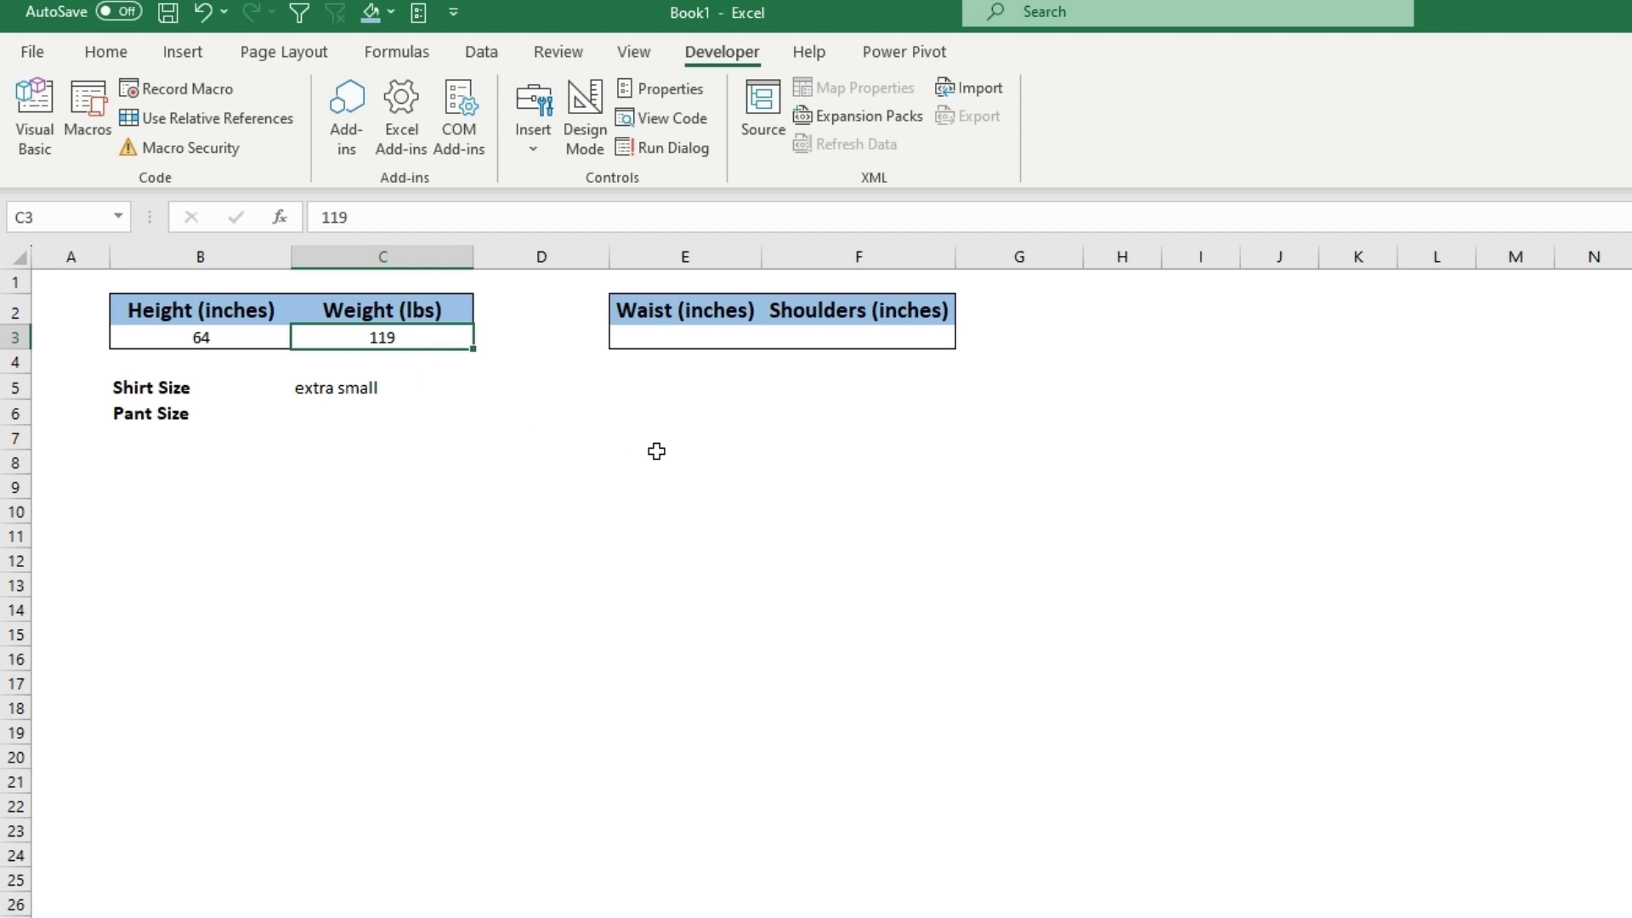
type("120")
key("Return")
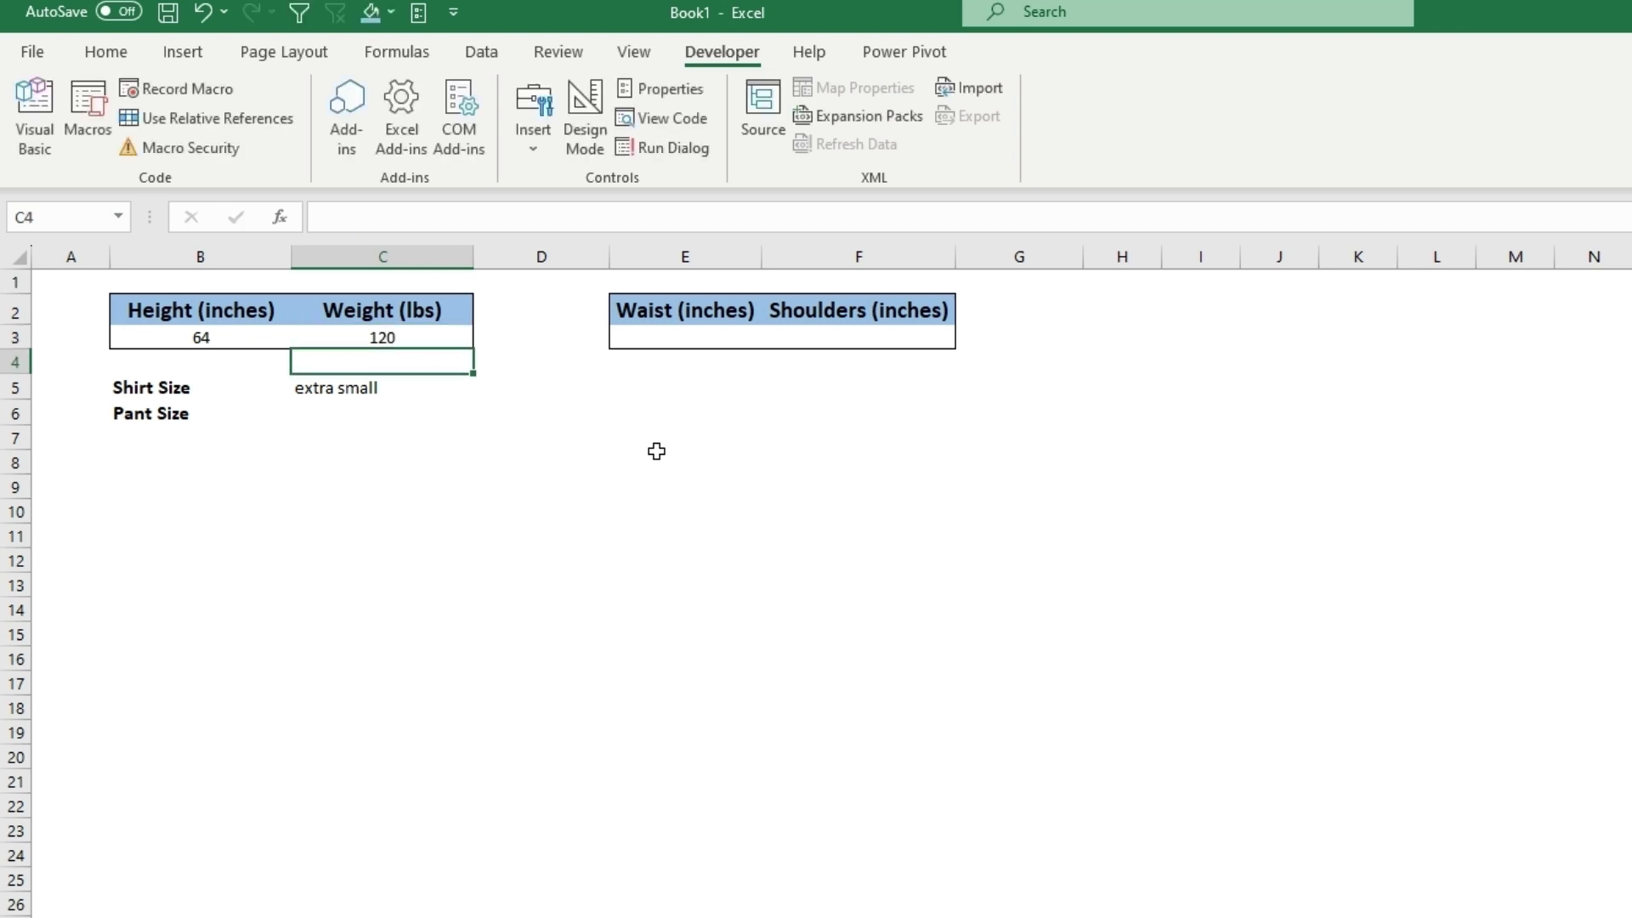
left_click(448, 337)
type("121")
key("Return")
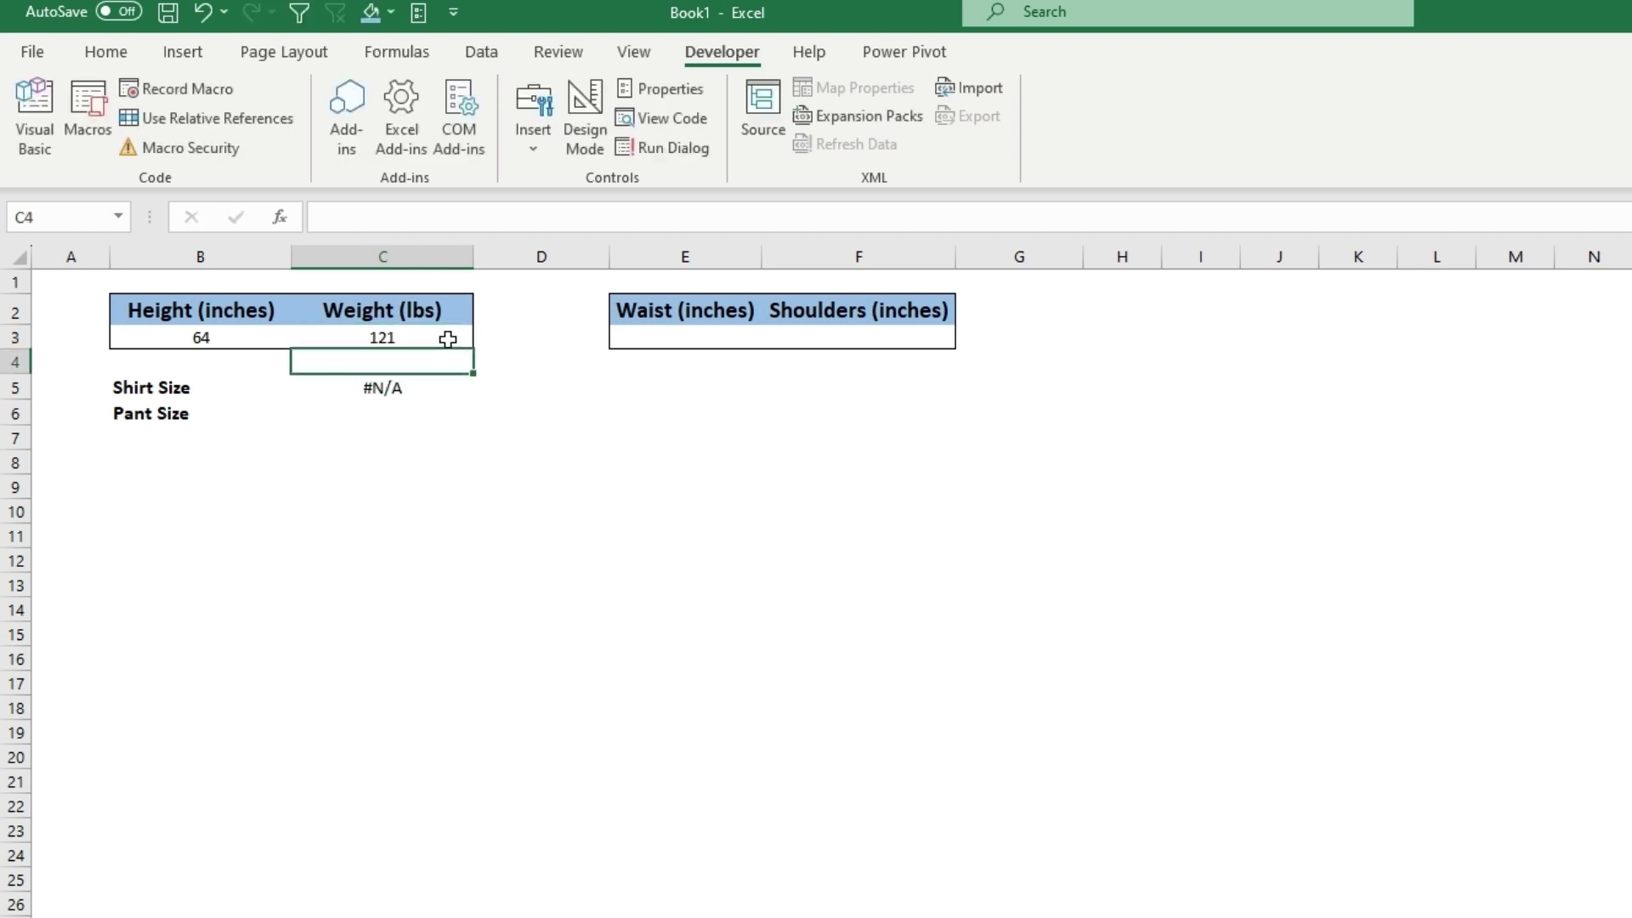
Step: Set height to 66 and weight to 111, leaving Shirt Size showing #N/A
left_click(268, 339)
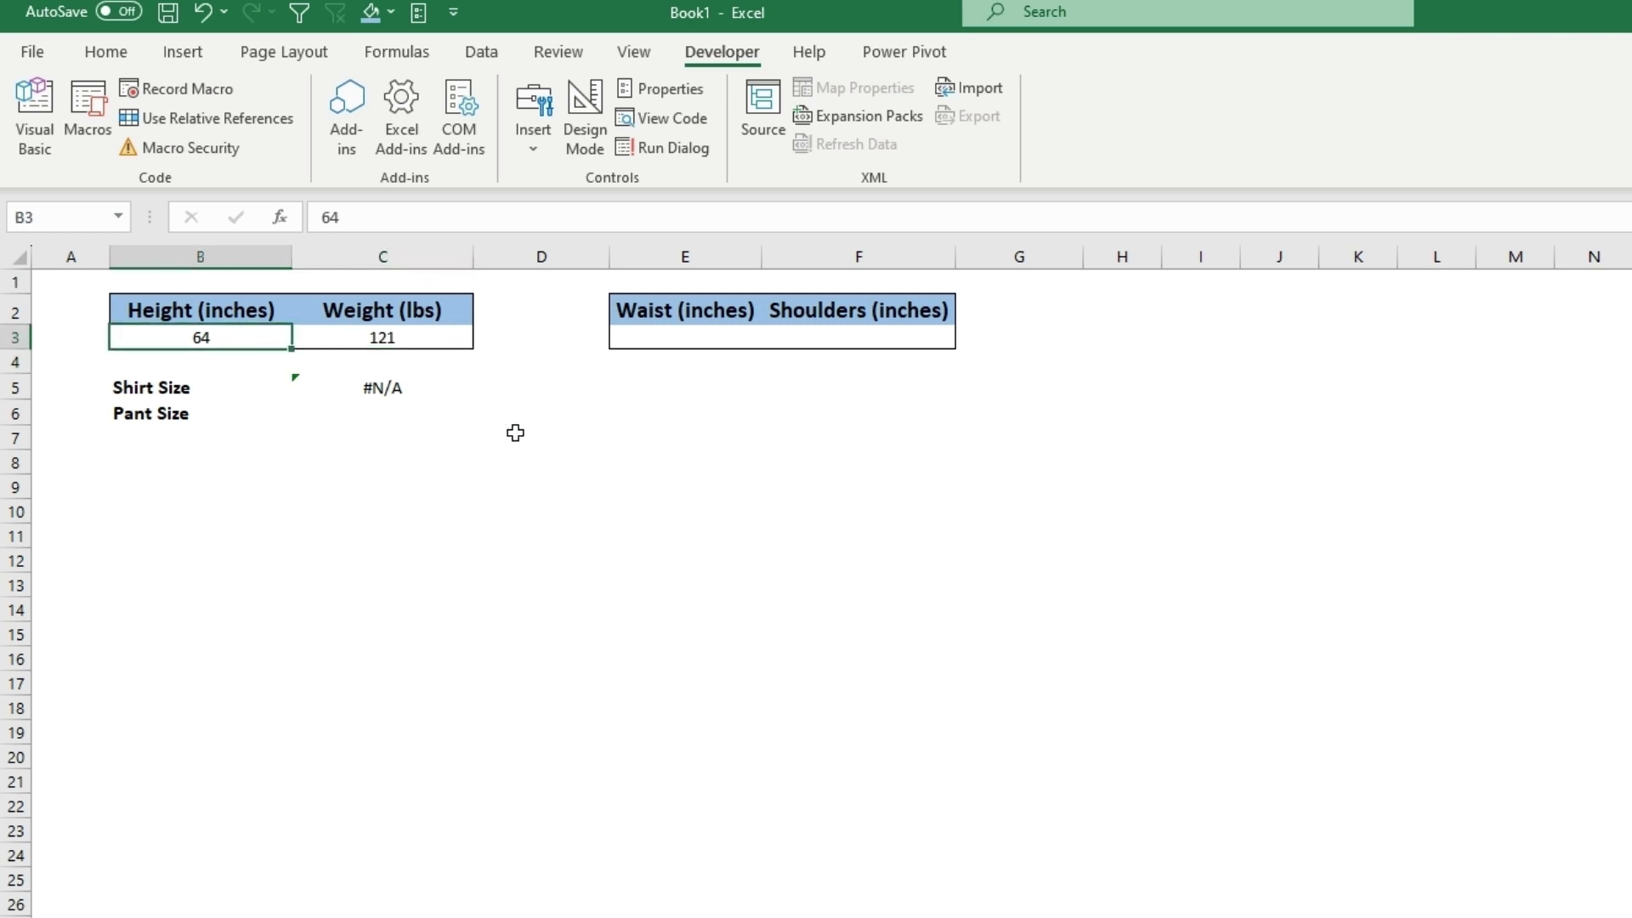
type("66")
key("Return")
left_click(353, 337)
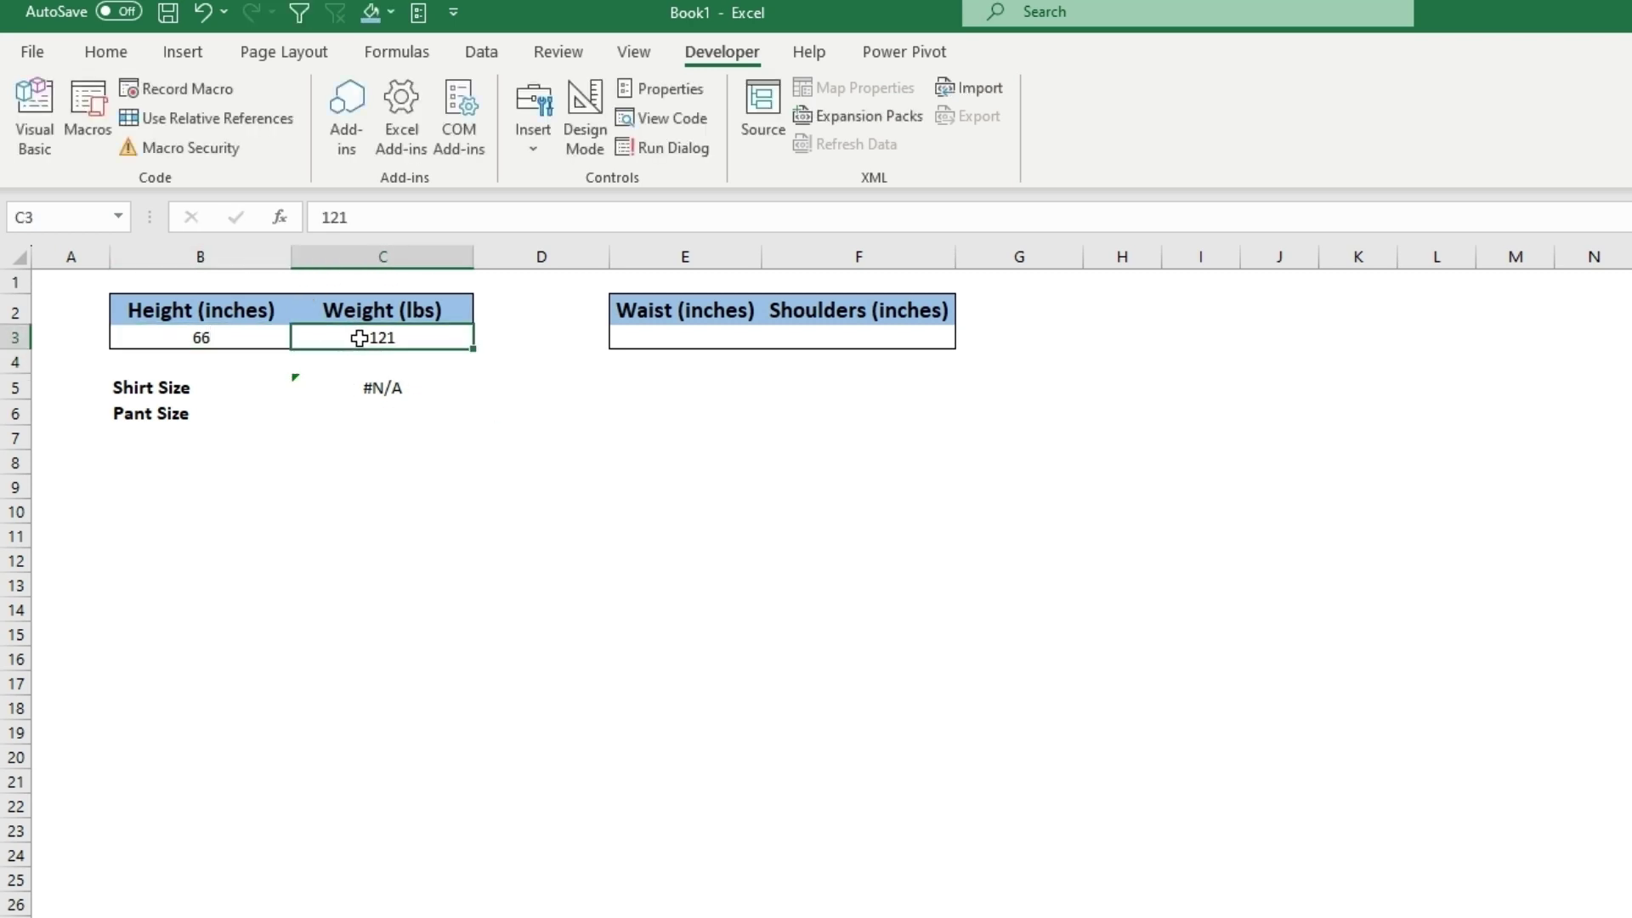
type("1")
key("Return")
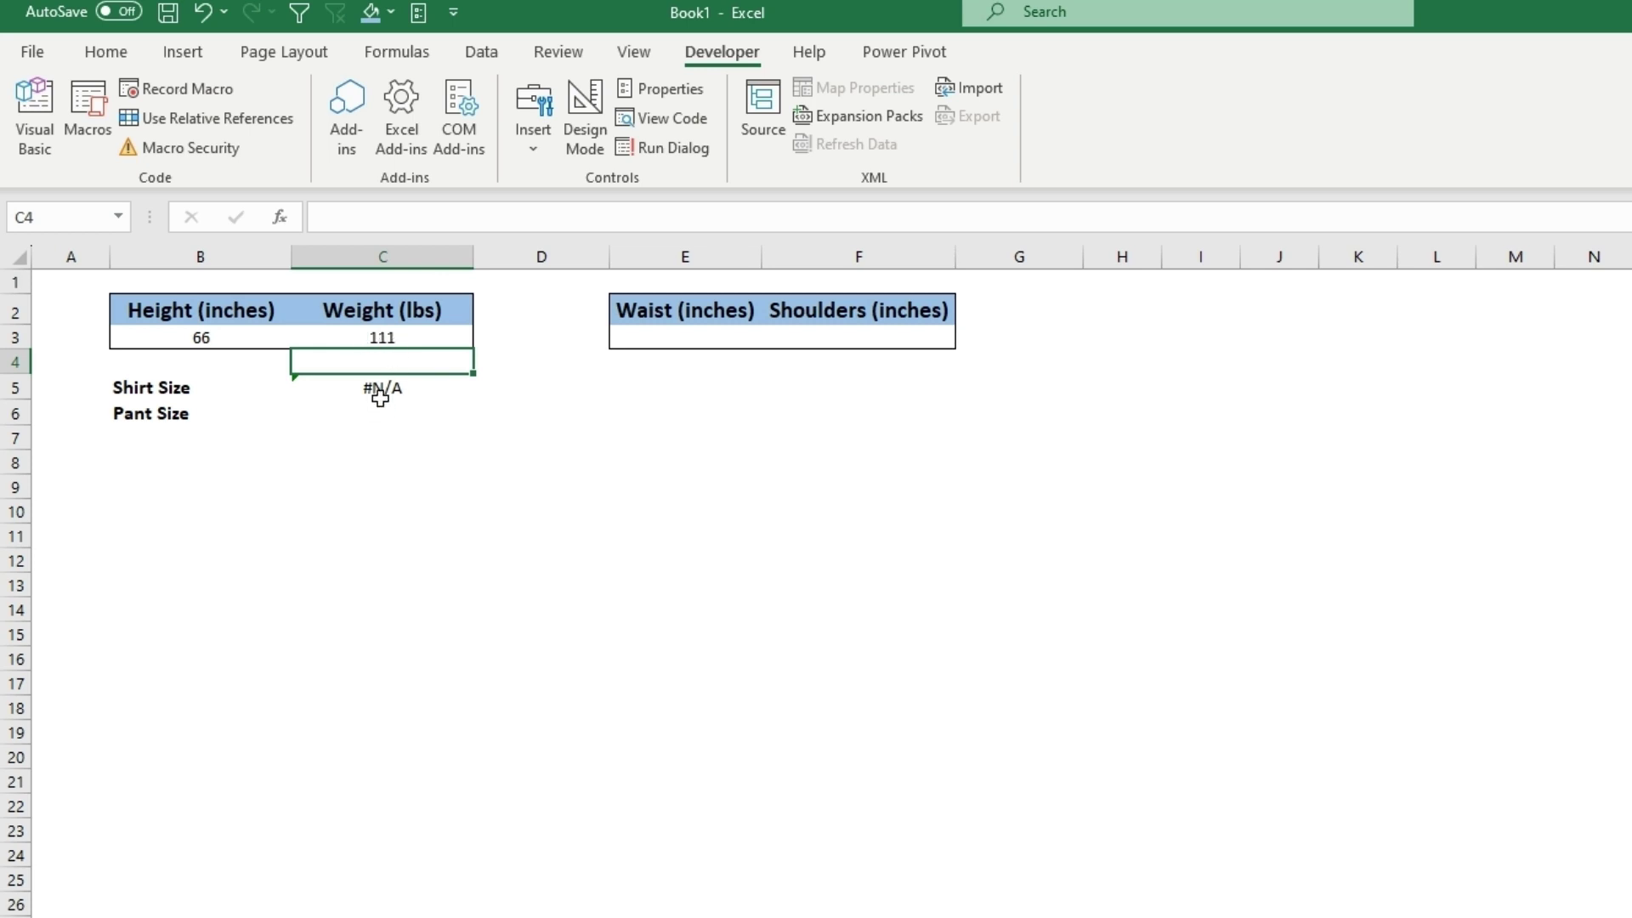
left_click(269, 339)
left_click(340, 385)
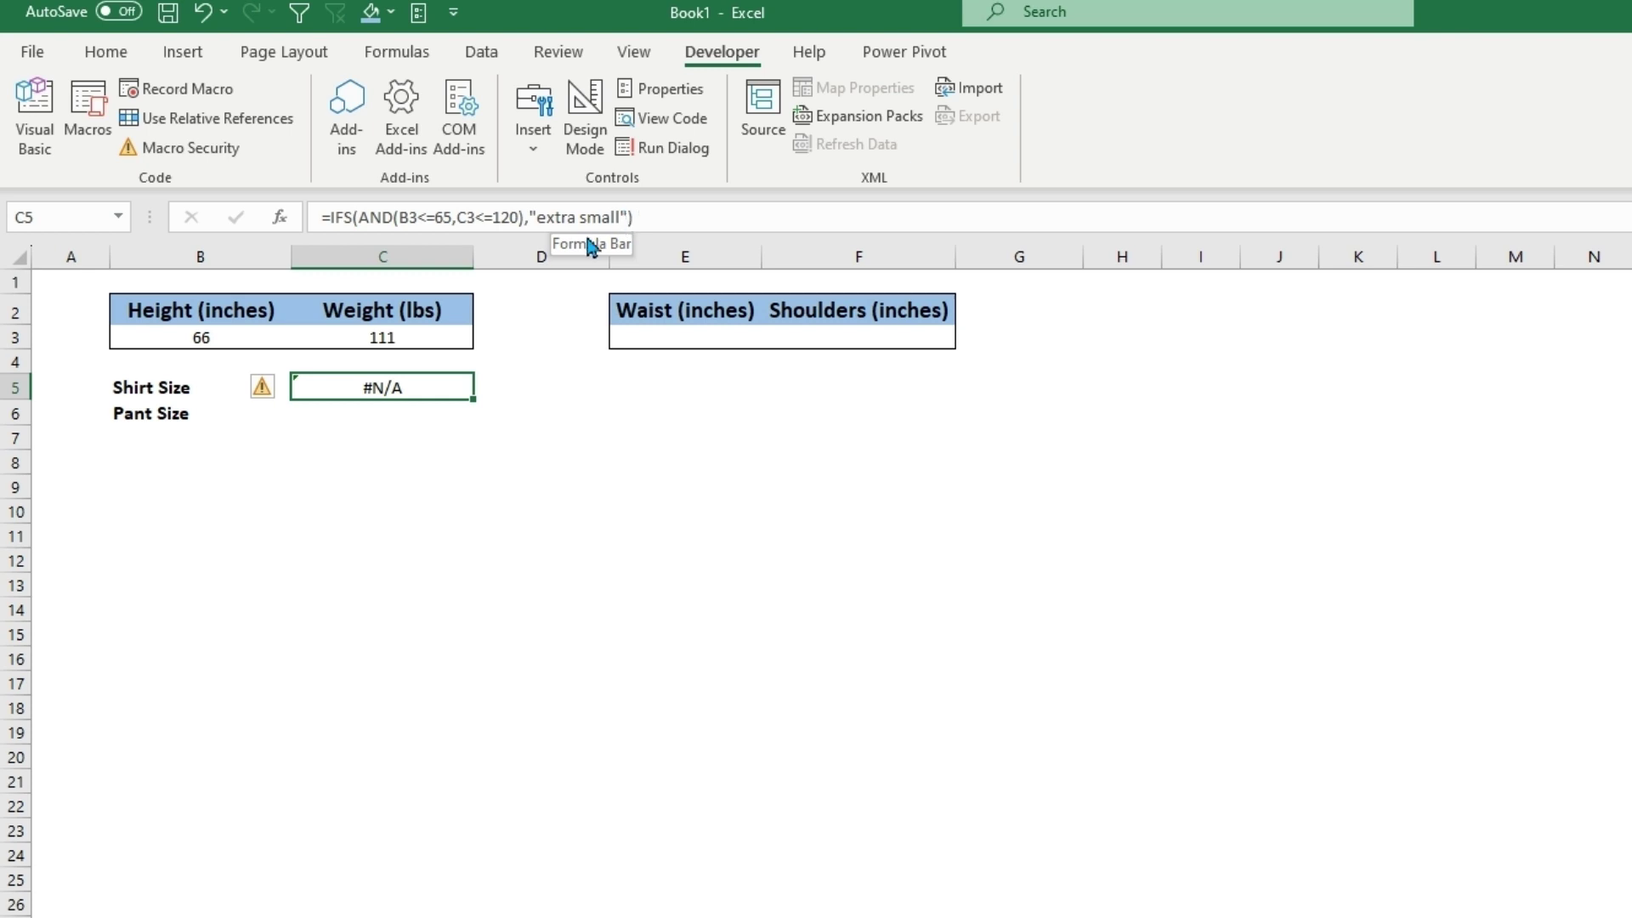
Step: Paste the Shirt Size formula into Notepad and break the line after the "extra small" condition
left_click_drag(639, 216, 300, 216)
key("ctrl+c")
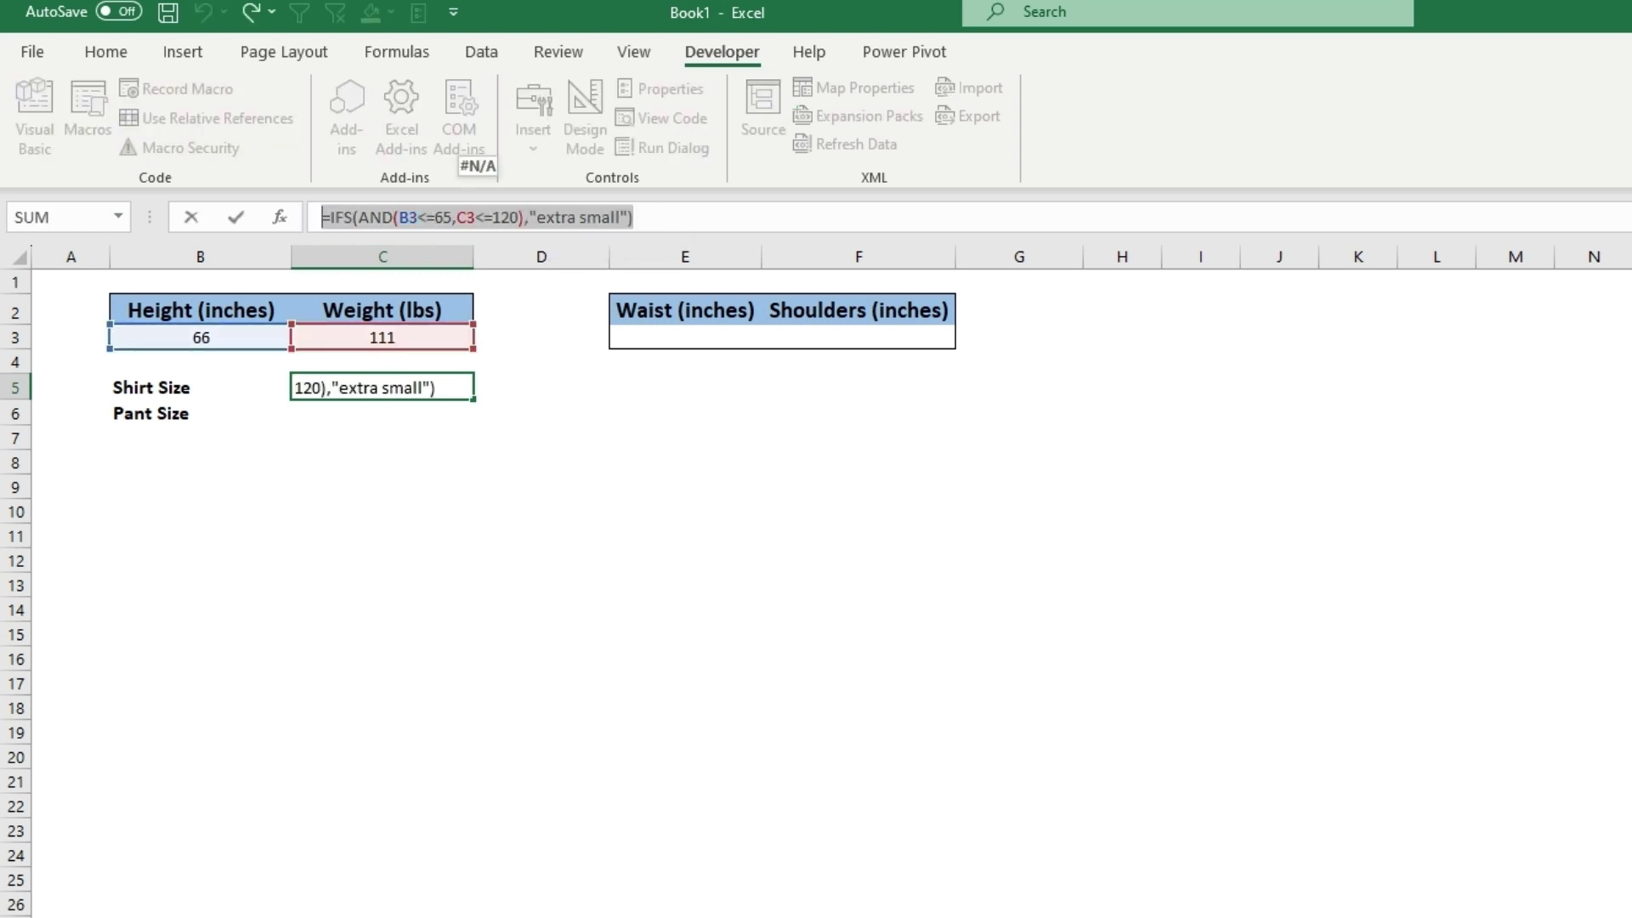
left_click_drag(1151, 313, 403, 483)
key("ctrl+v")
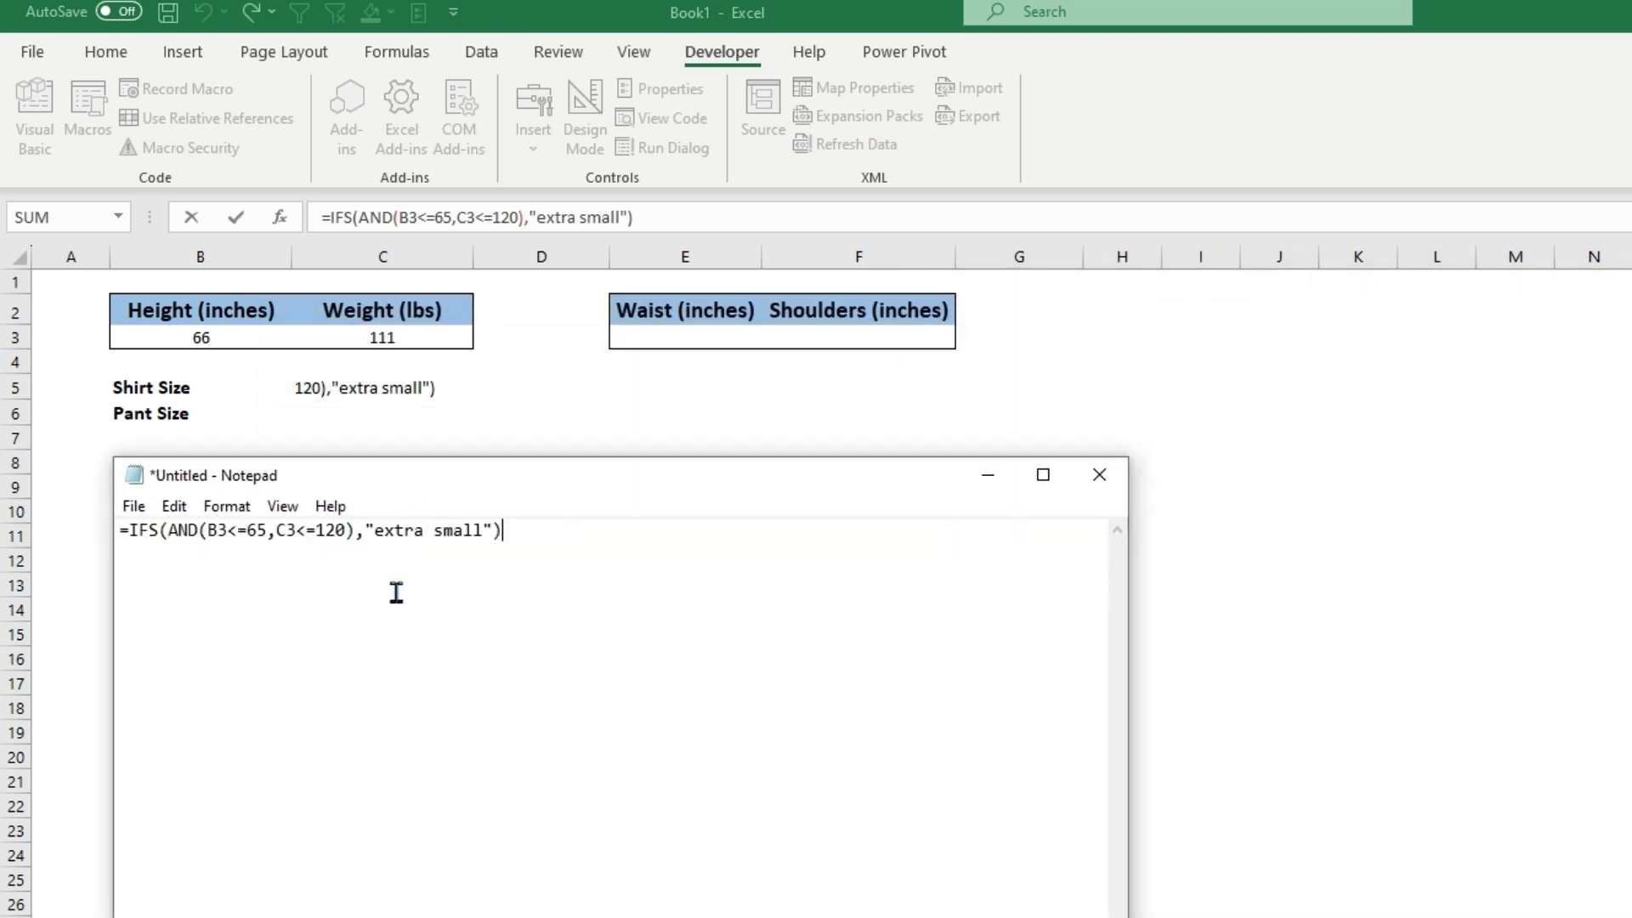
left_click_drag(494, 531, 168, 536)
key("ctrl+c")
left_click(499, 532)
type(",")
key("Return")
key("Return")
key("Return")
Step: Add a second condition returning "small" when weight is at most 160
key("ctrl+v")
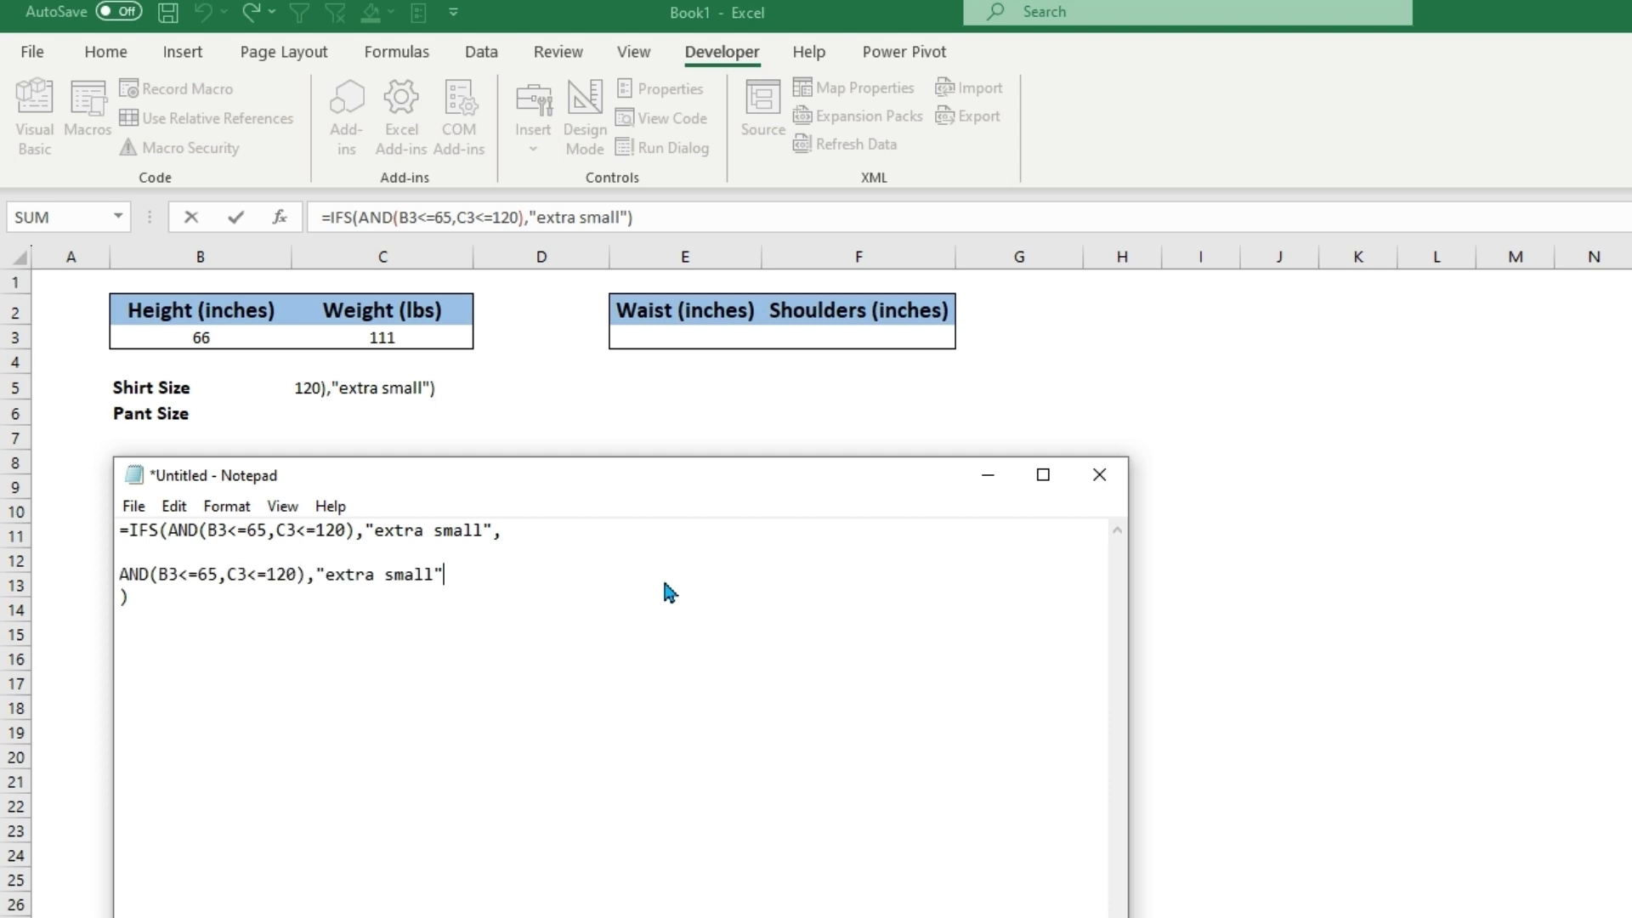
left_click(294, 574)
key("BackSpace")
key("BackSpace")
key("BackSpace")
type("160")
left_click_drag(385, 575, 326, 575)
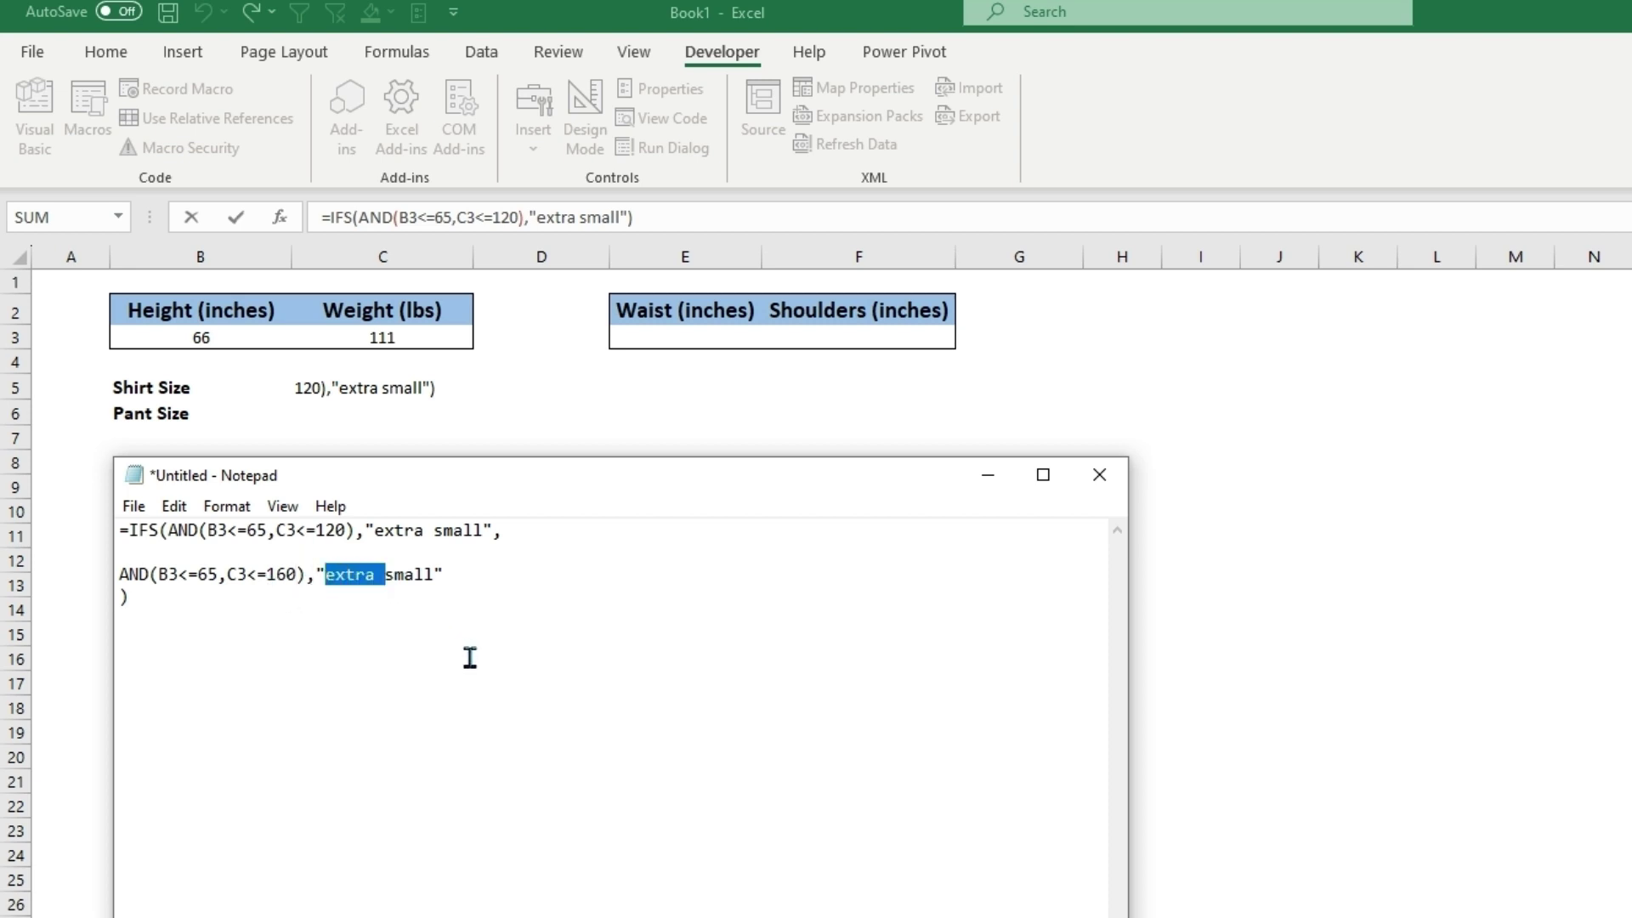
key("BackSpace")
Step: Add a third condition with weight limit 180, retyping its result as medium
left_click(400, 580)
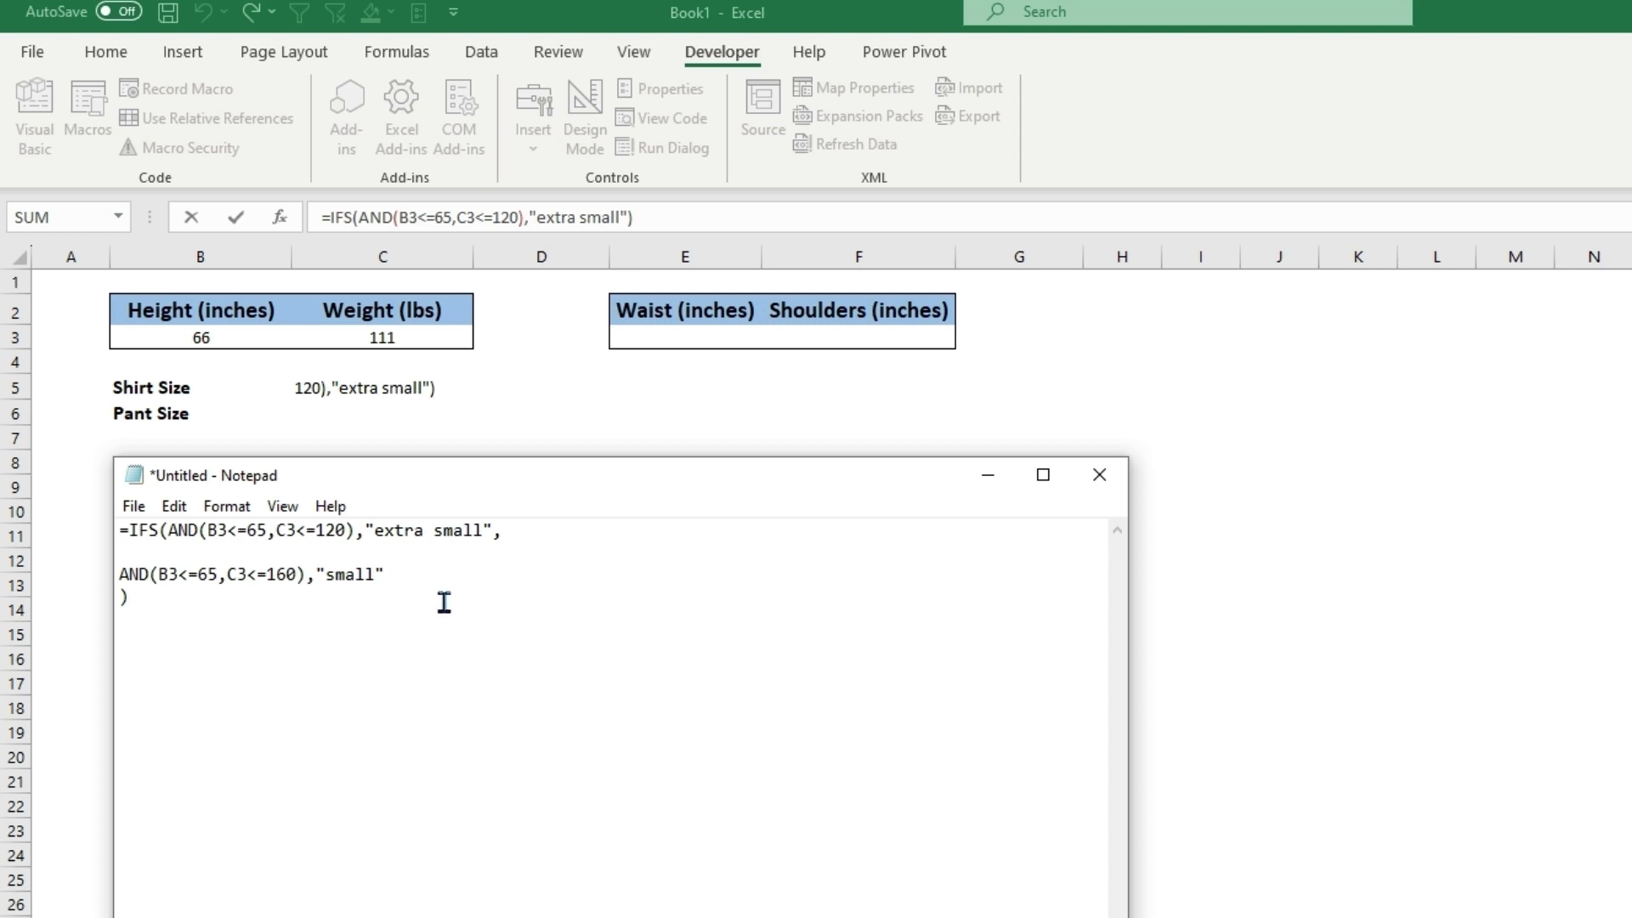
key("Return")
key("Return")
left_click(400, 573)
type(",")
key("Return")
key("Return")
key("ctrl+v")
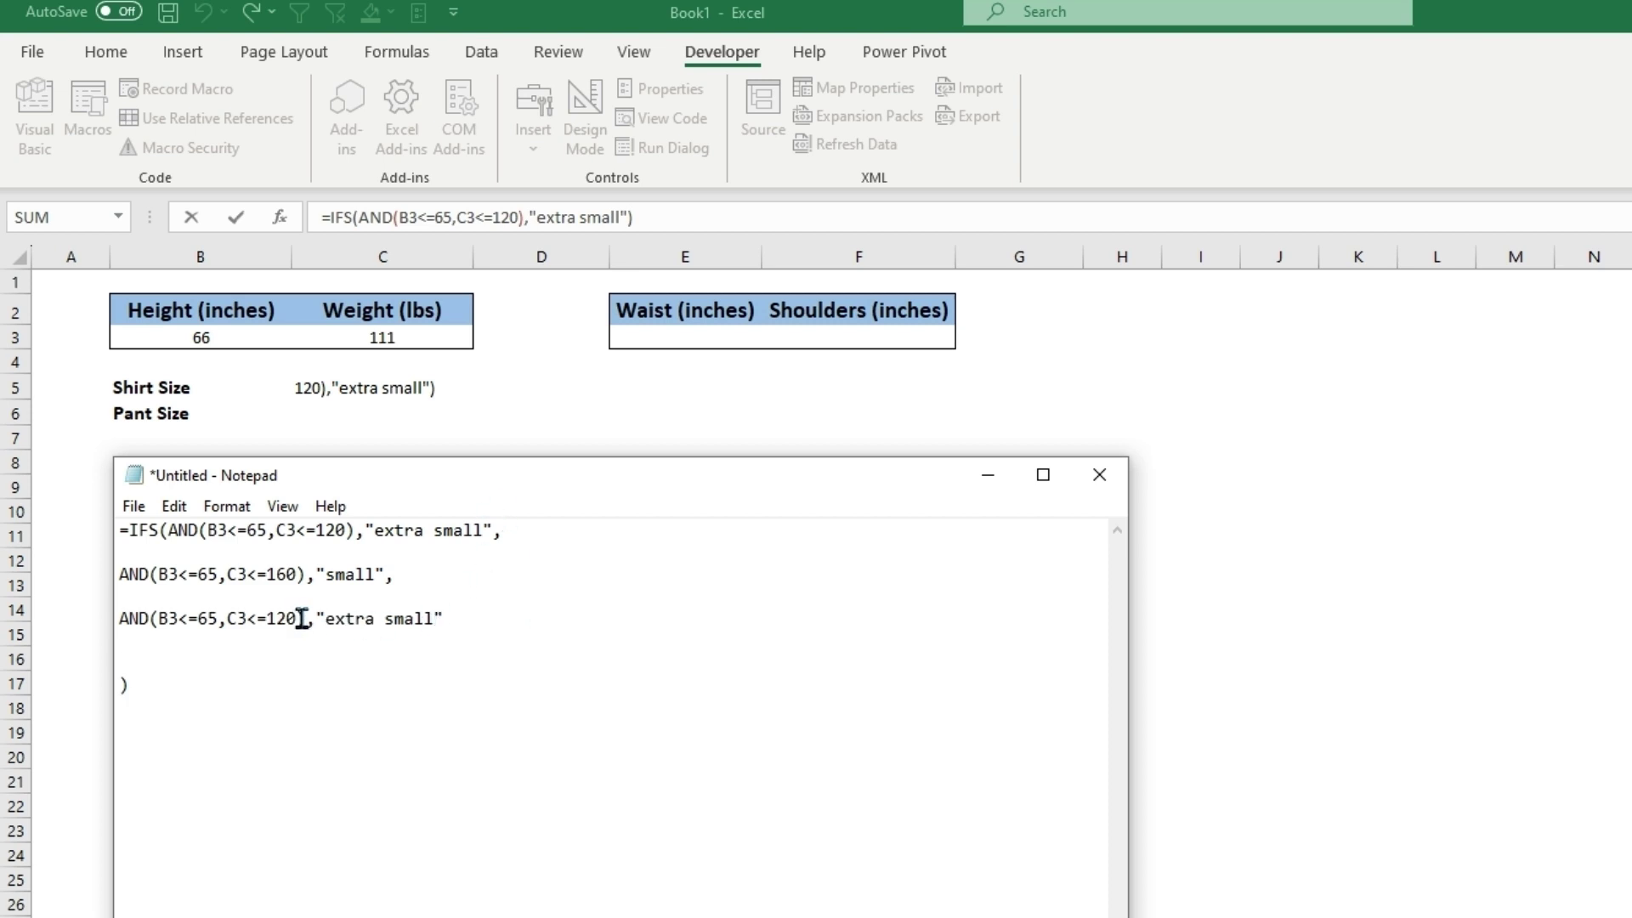
left_click_drag(297, 620, 265, 620)
type("180")
left_click_drag(435, 620, 327, 625)
type("mediu")
Step: Duplicate the 65/180 medium condition onto a new line
left_click(391, 618)
left_click_drag(392, 618, 110, 616)
type("C")
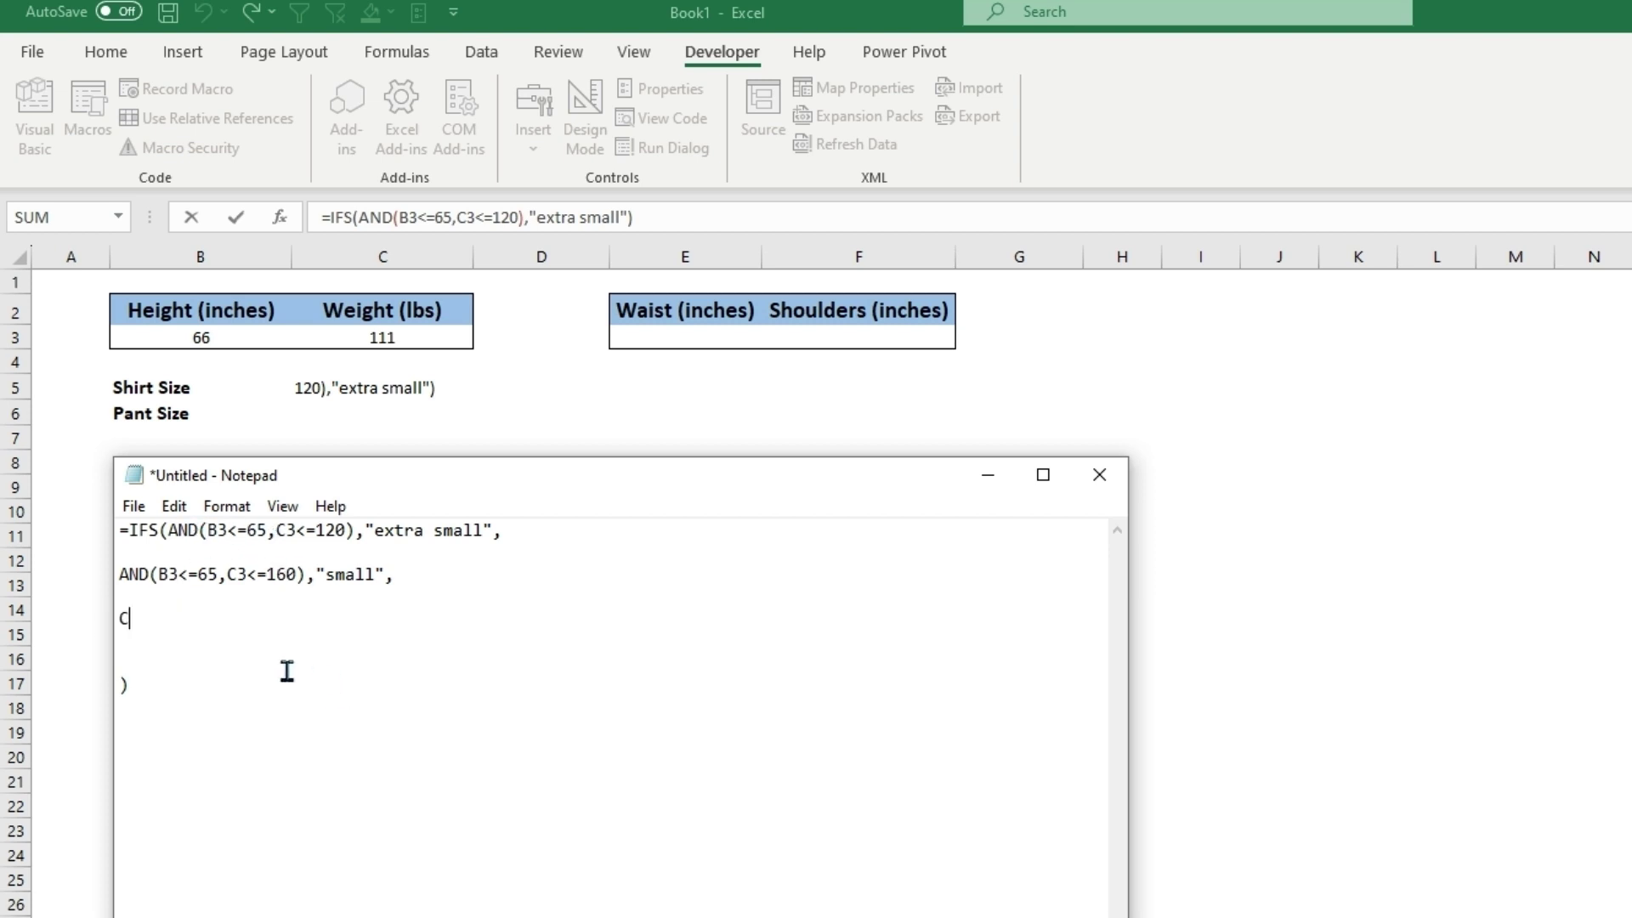
key("ctrl+z")
key("ctrl+c")
left_click(409, 625)
key("Return")
key("Return")
key("ctrl+v")
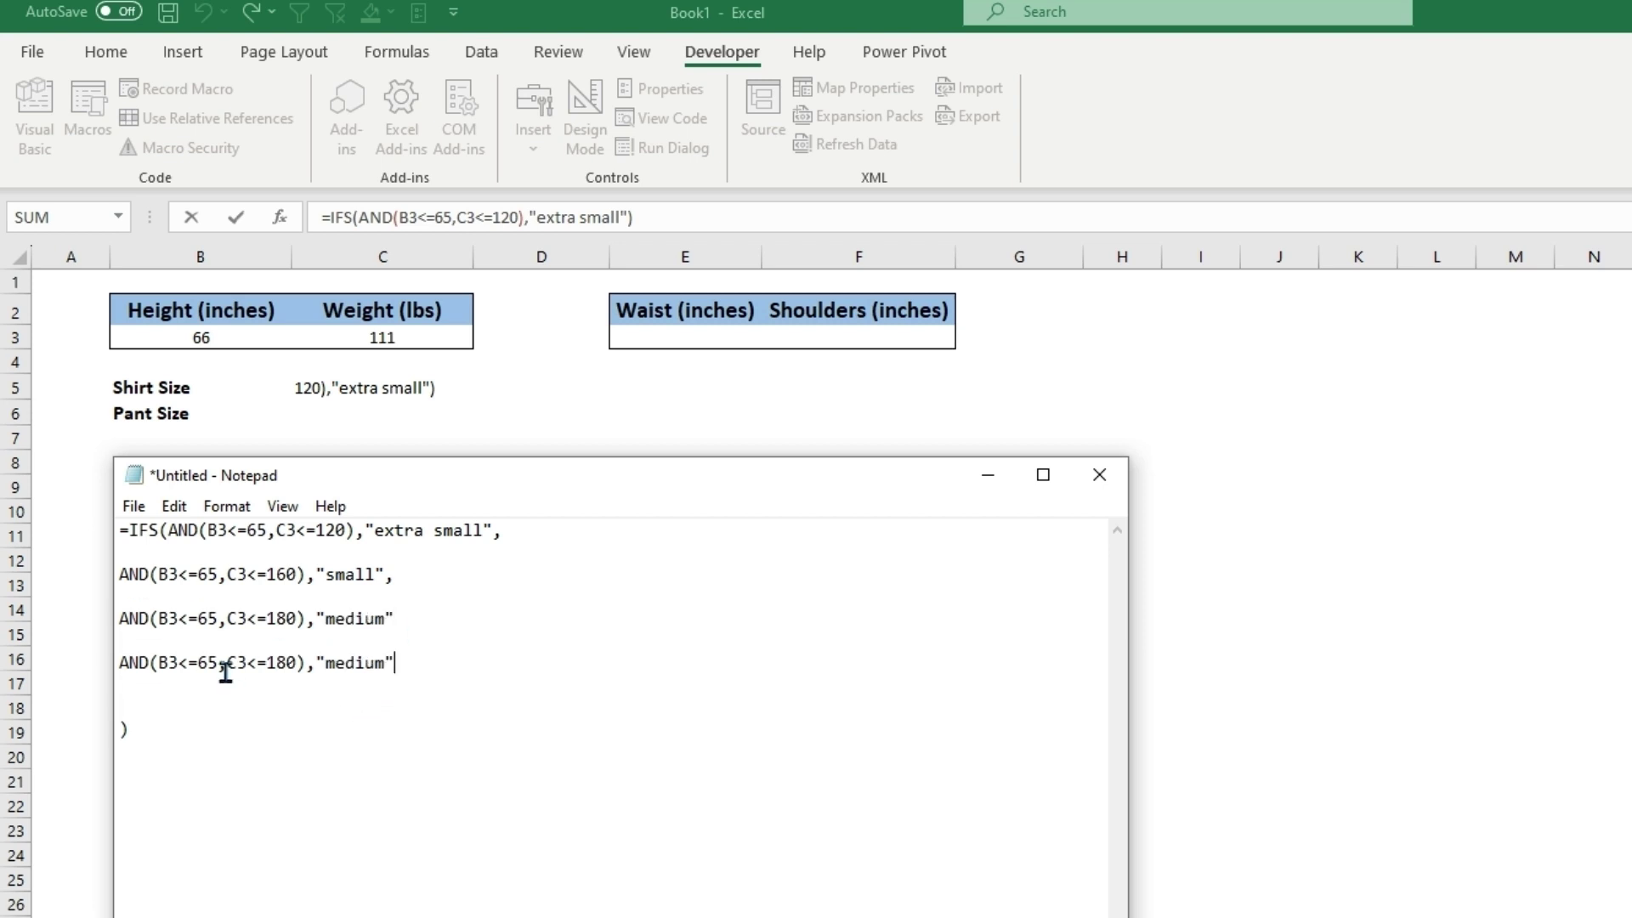
Step: Change the copy to height 70 and weight 140, adding separating commas
left_click_drag(220, 663, 197, 663)
type("70")
left_click_drag(299, 663, 266, 663)
type("140")
double_click(384, 666)
left_click_drag(385, 664, 399, 665)
left_click(430, 665)
type(",")
left_click(412, 620)
type(",")
Step: Add a "large" condition for height 70 and weight up to 175
left_click_drag(408, 664, 118, 661)
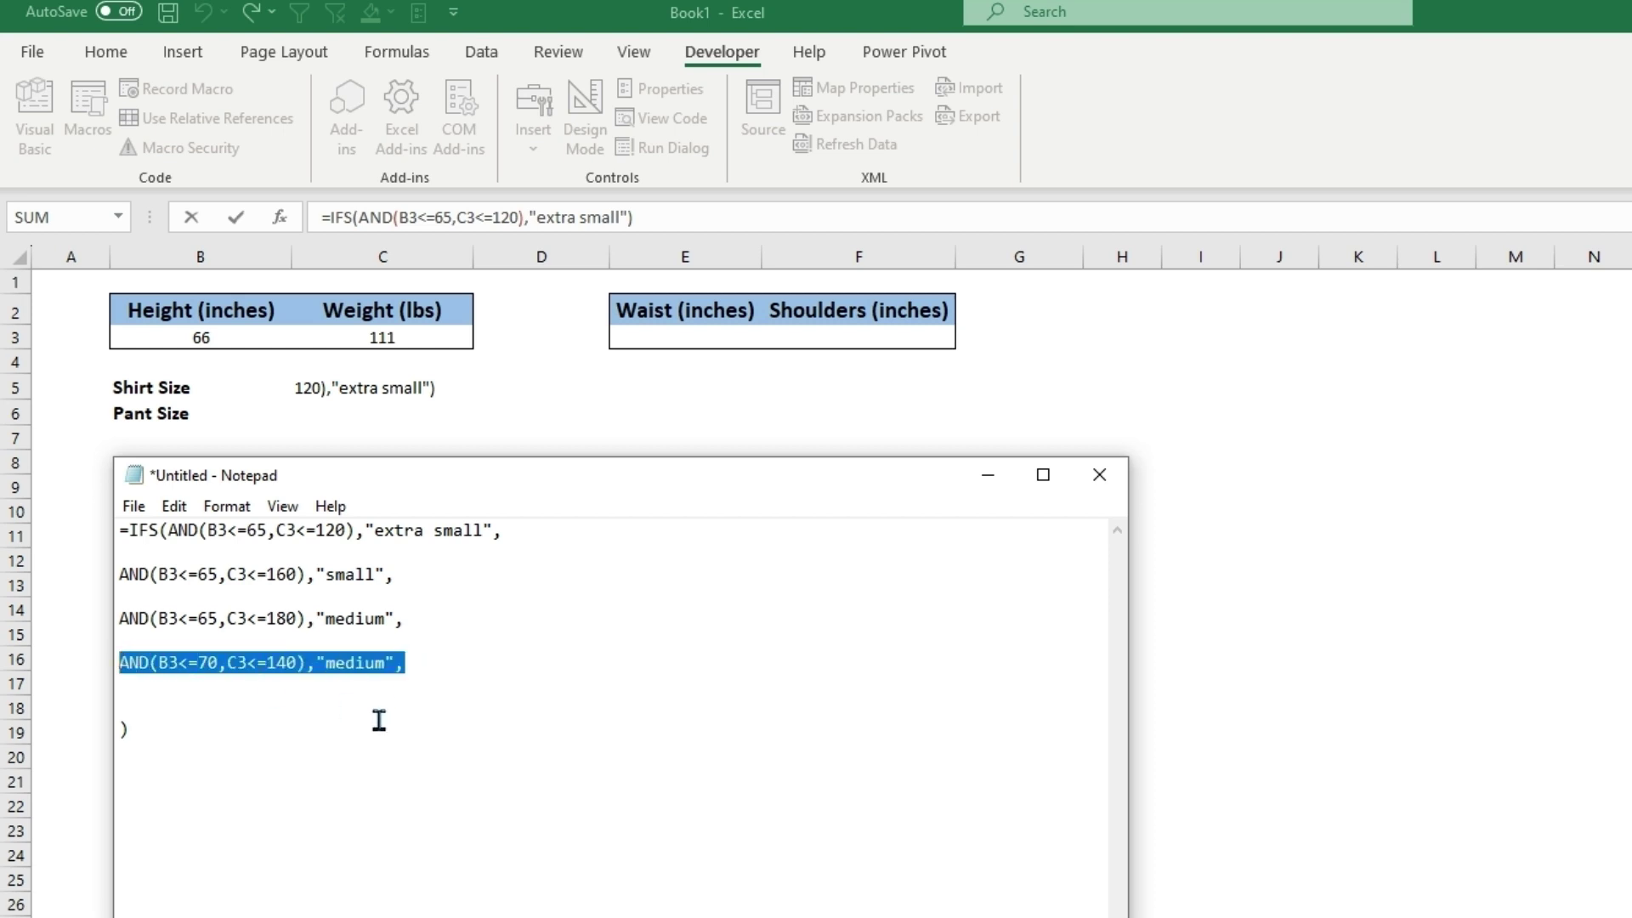
left_click(442, 662)
key("Return")
key("ctrl+v")
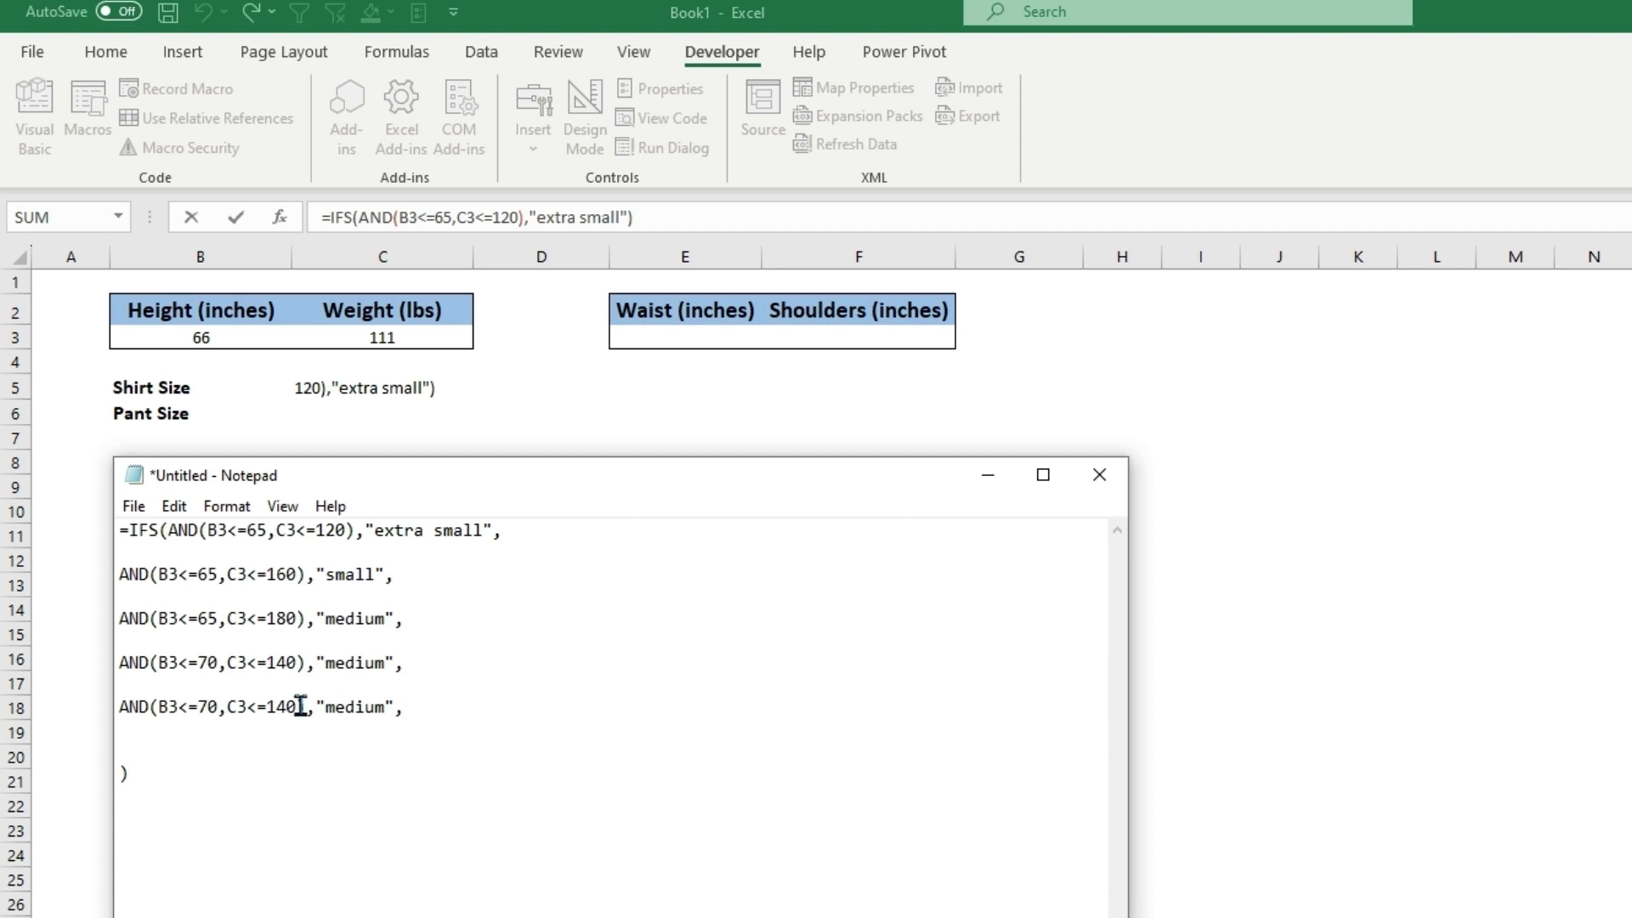
left_click_drag(300, 706, 263, 706)
type("175")
left_click_drag(386, 707, 334, 712)
type("large")
Step: Add an "Extra large" condition for height 70 and weight up to 200
left_click_drag(430, 706, 130, 688)
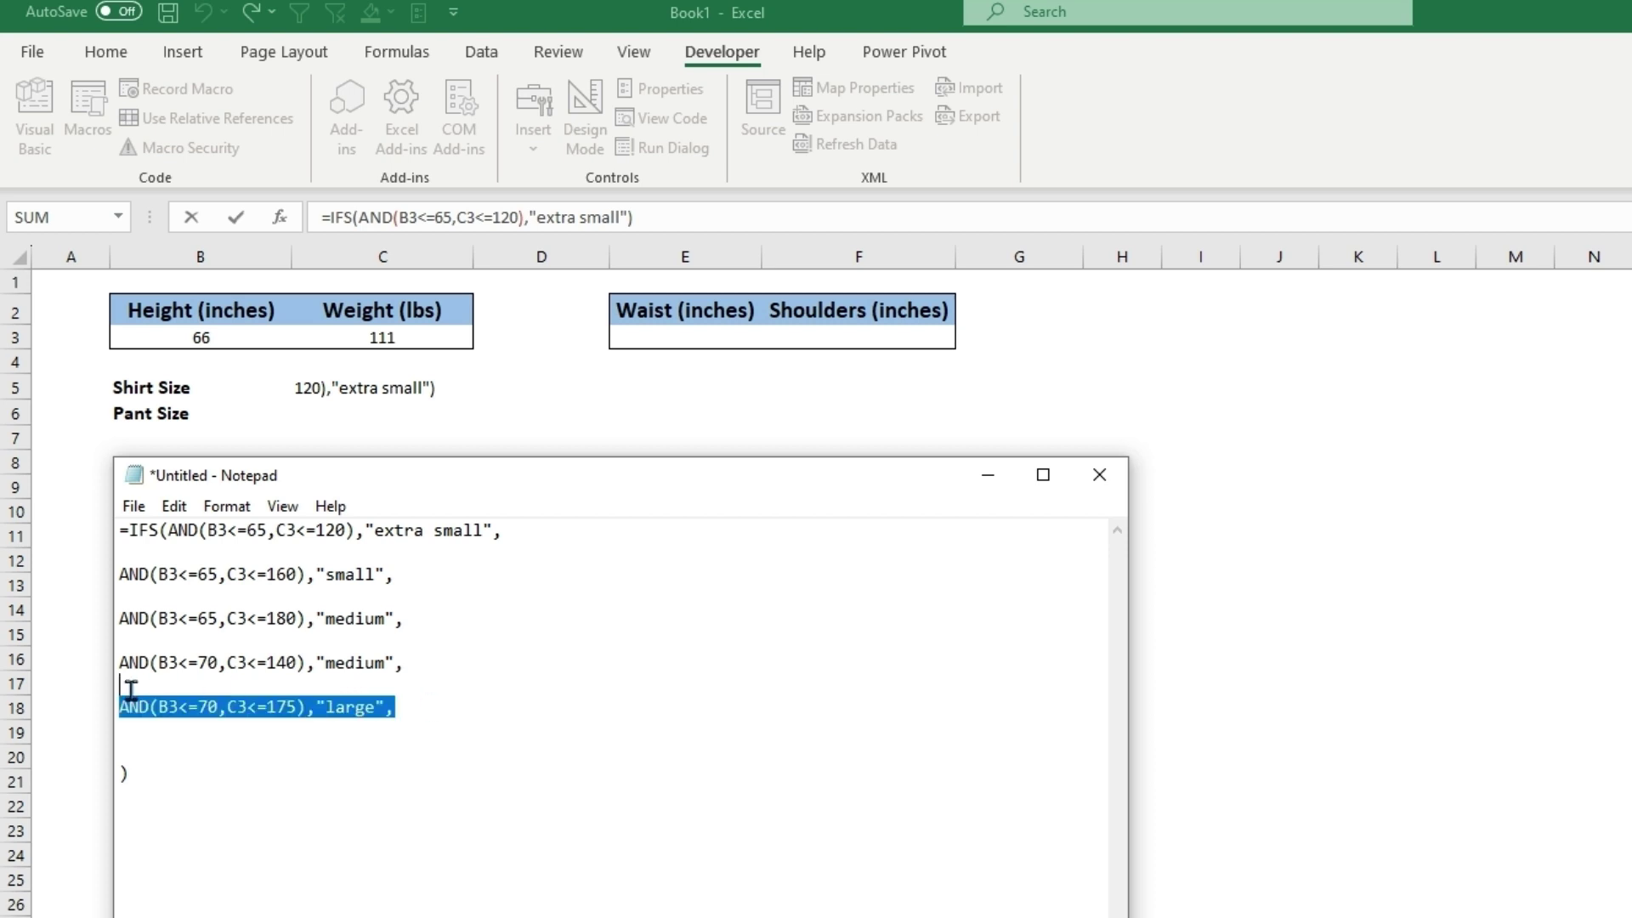
left_click(448, 735)
key("Return")
key("ctrl+v")
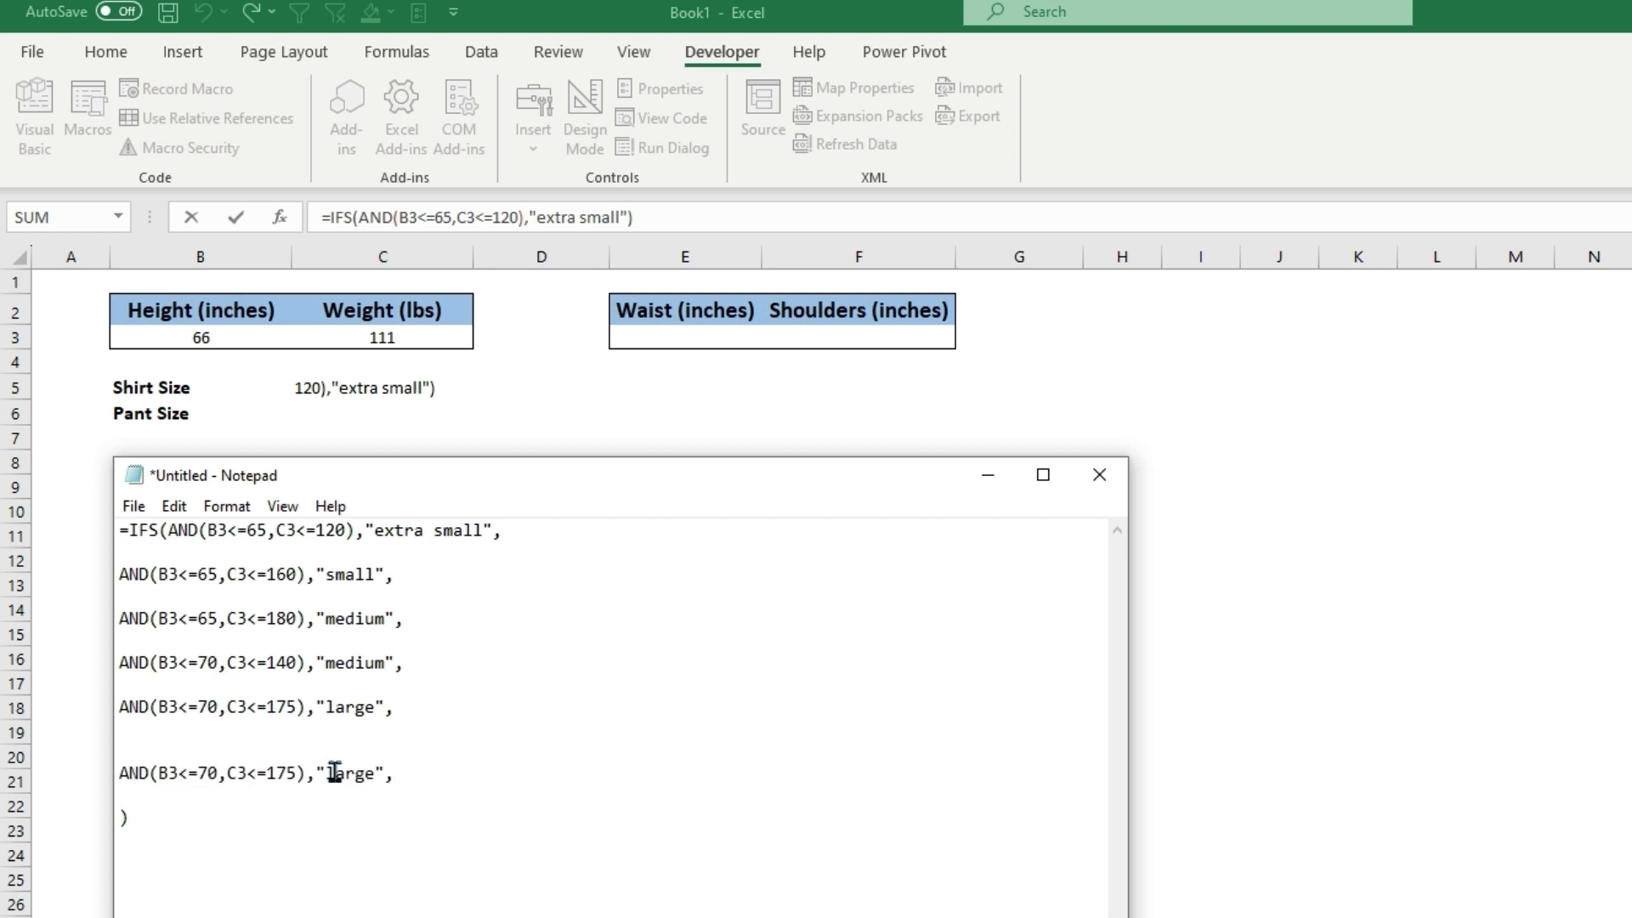
left_click_drag(297, 775, 268, 776)
type("200")
left_click_drag(375, 773, 324, 775)
type("Extra")
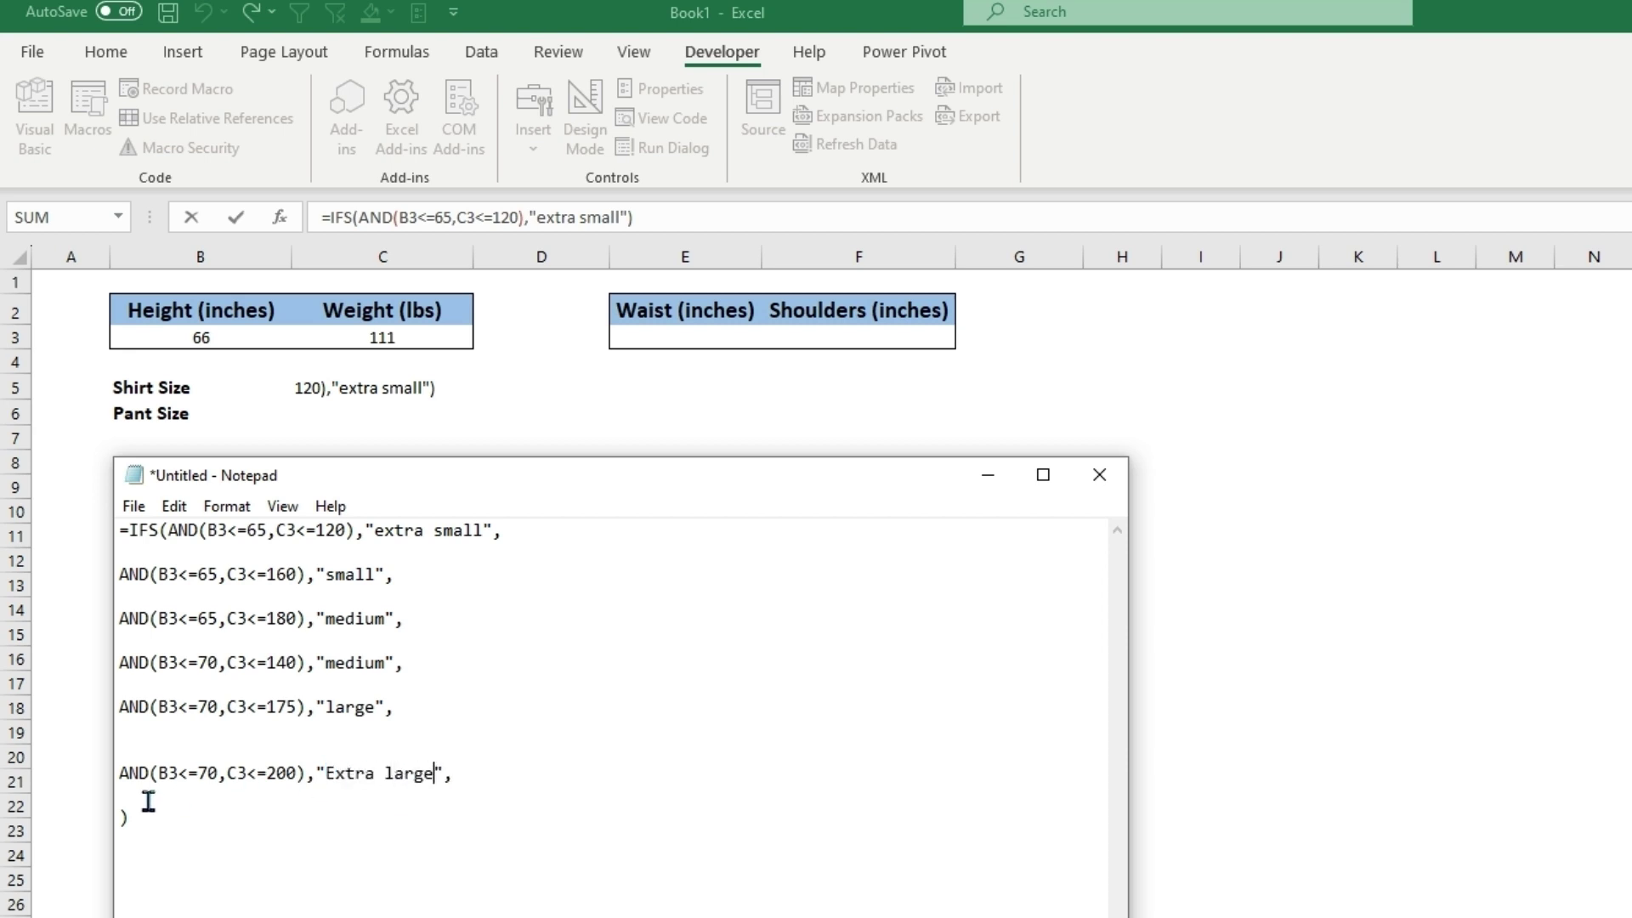
Step: Remove the blank lines and line breaks so the IFS formula sits on one line
left_click(151, 743)
key("BackSpace")
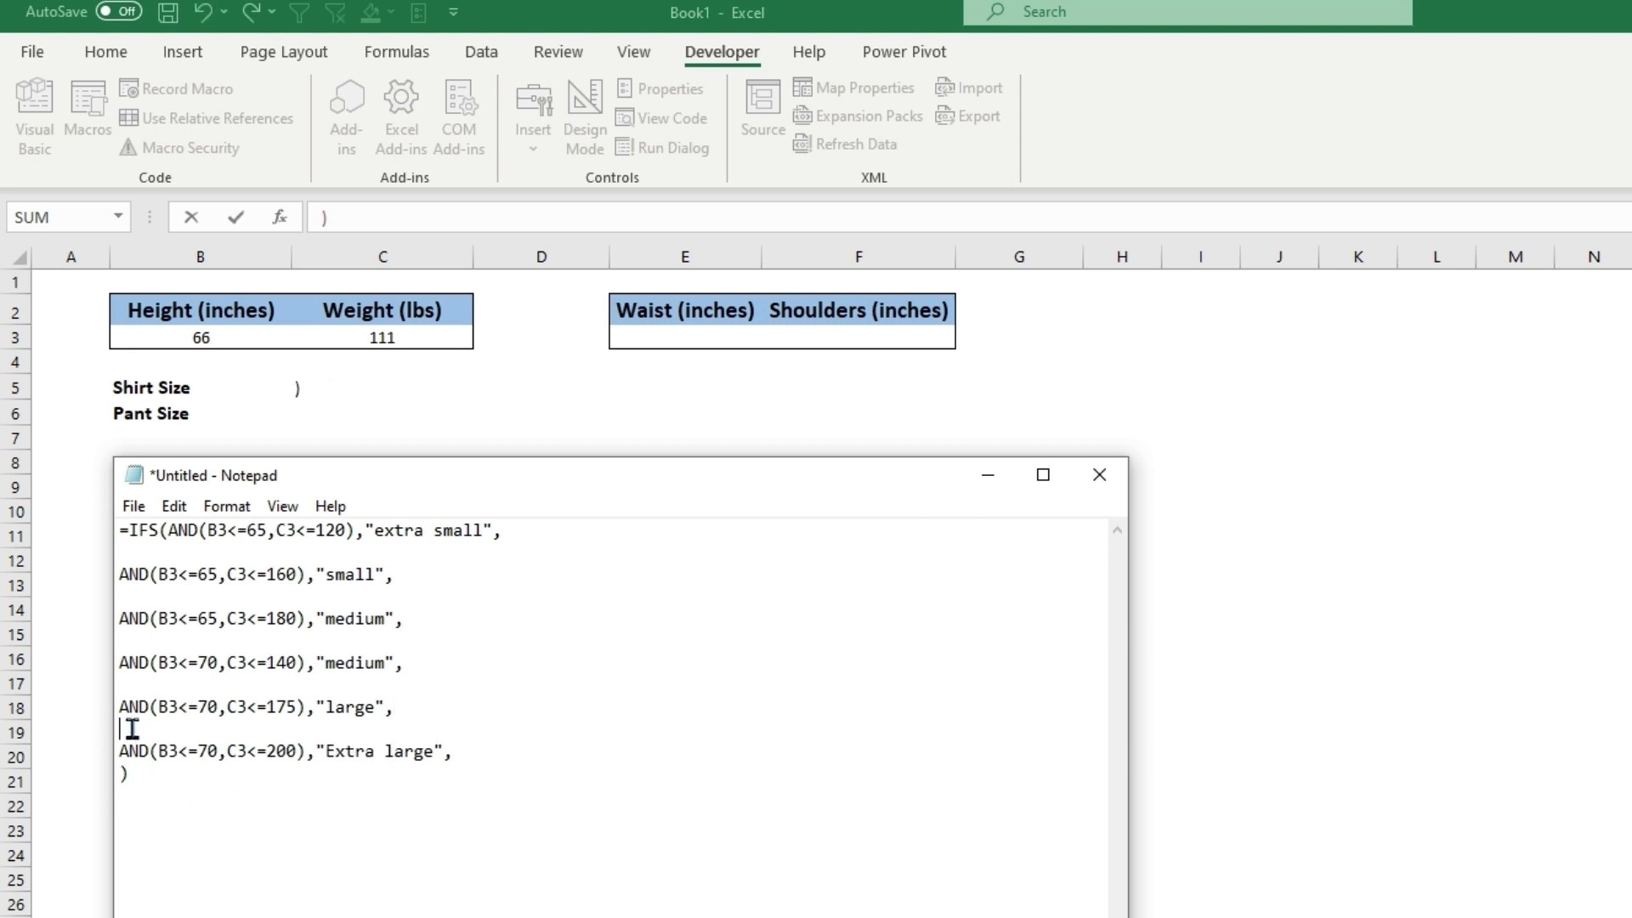
left_click(131, 728)
key("BackSpace")
left_click(125, 683)
key("BackSpace")
left_click(122, 636)
key("BackSpace")
left_click(124, 598)
key("BackSpace")
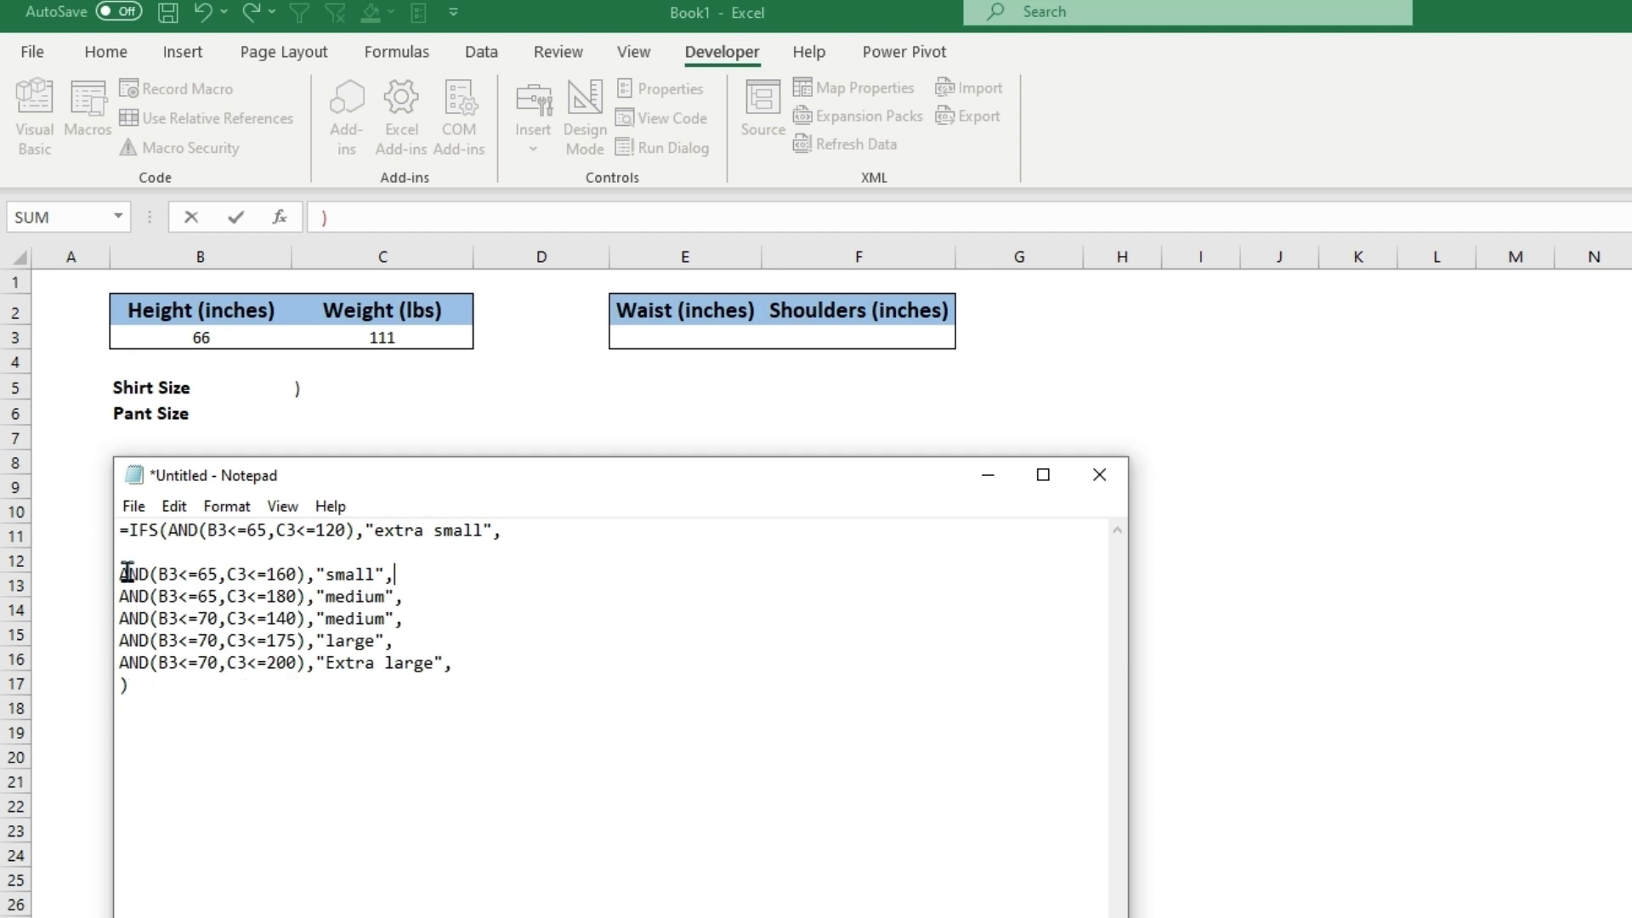
left_click(126, 557)
key("BackSpace")
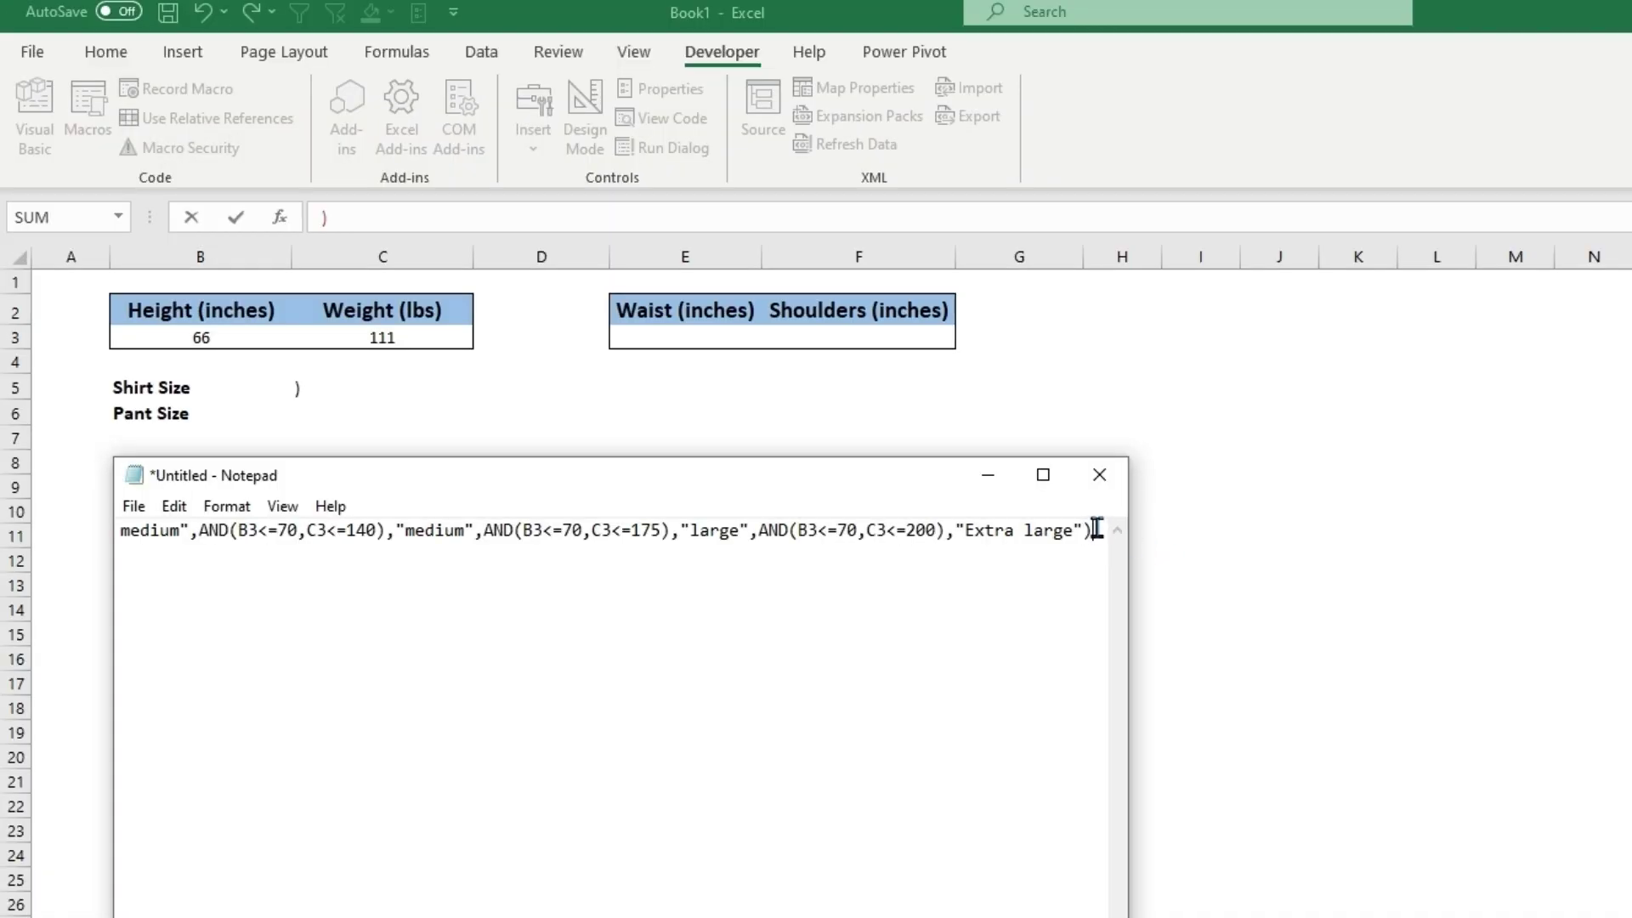
Step: Paste the one-line IFS formula into the Shirt Size cell, which now returns medium
left_click_drag(1096, 529, 4, 510)
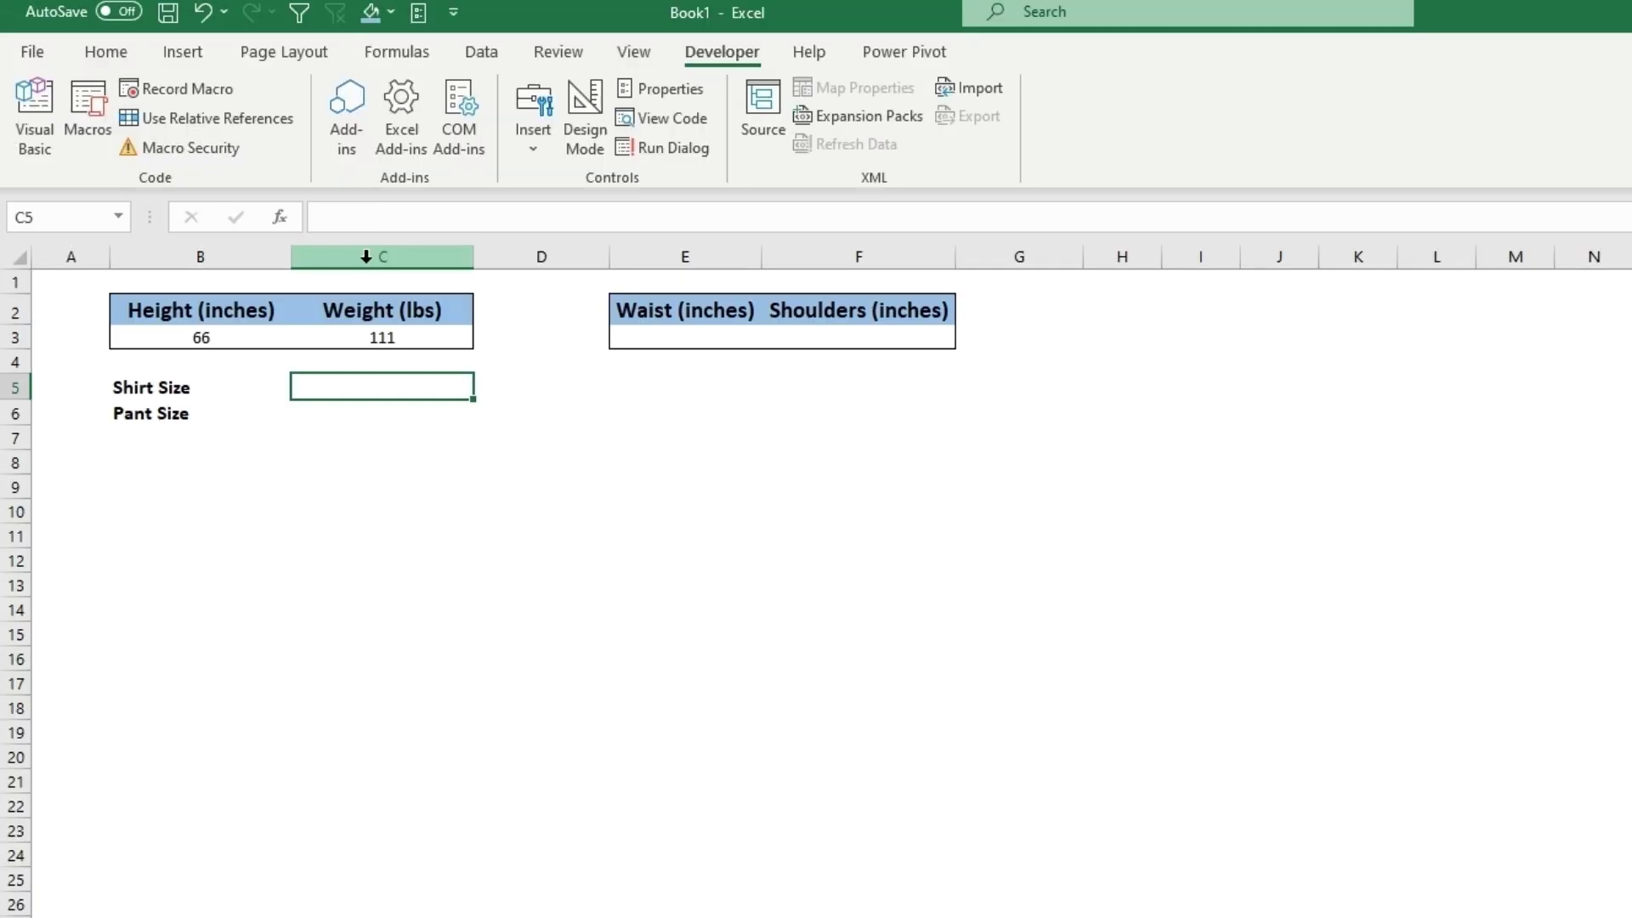
key("ctrl+v")
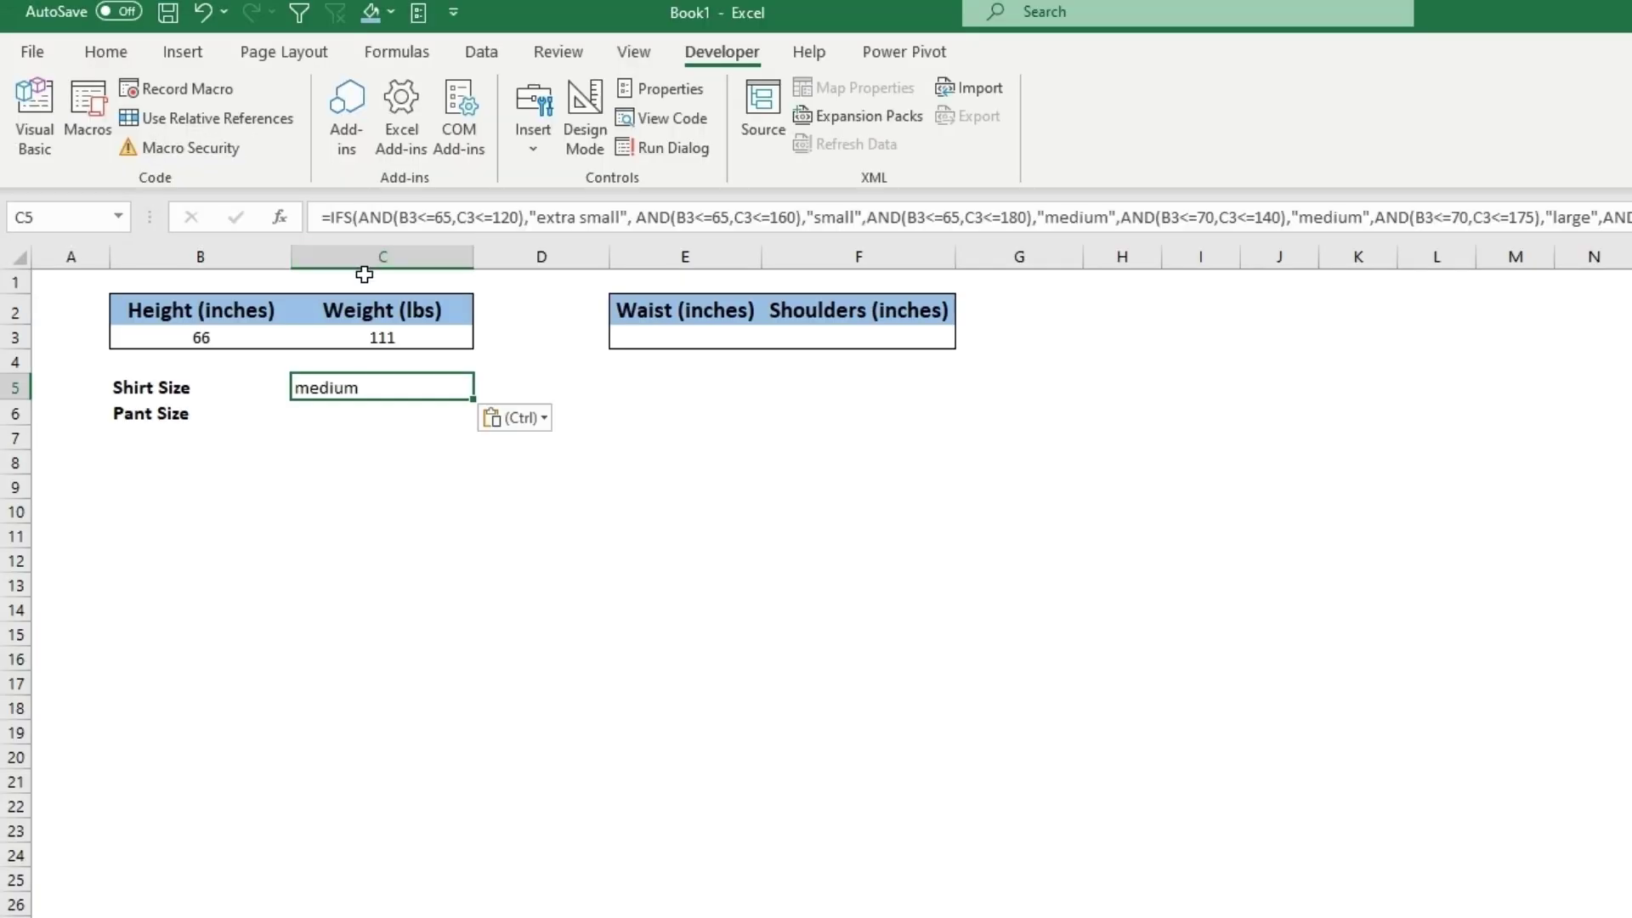
left_click(383, 419)
left_click(220, 335)
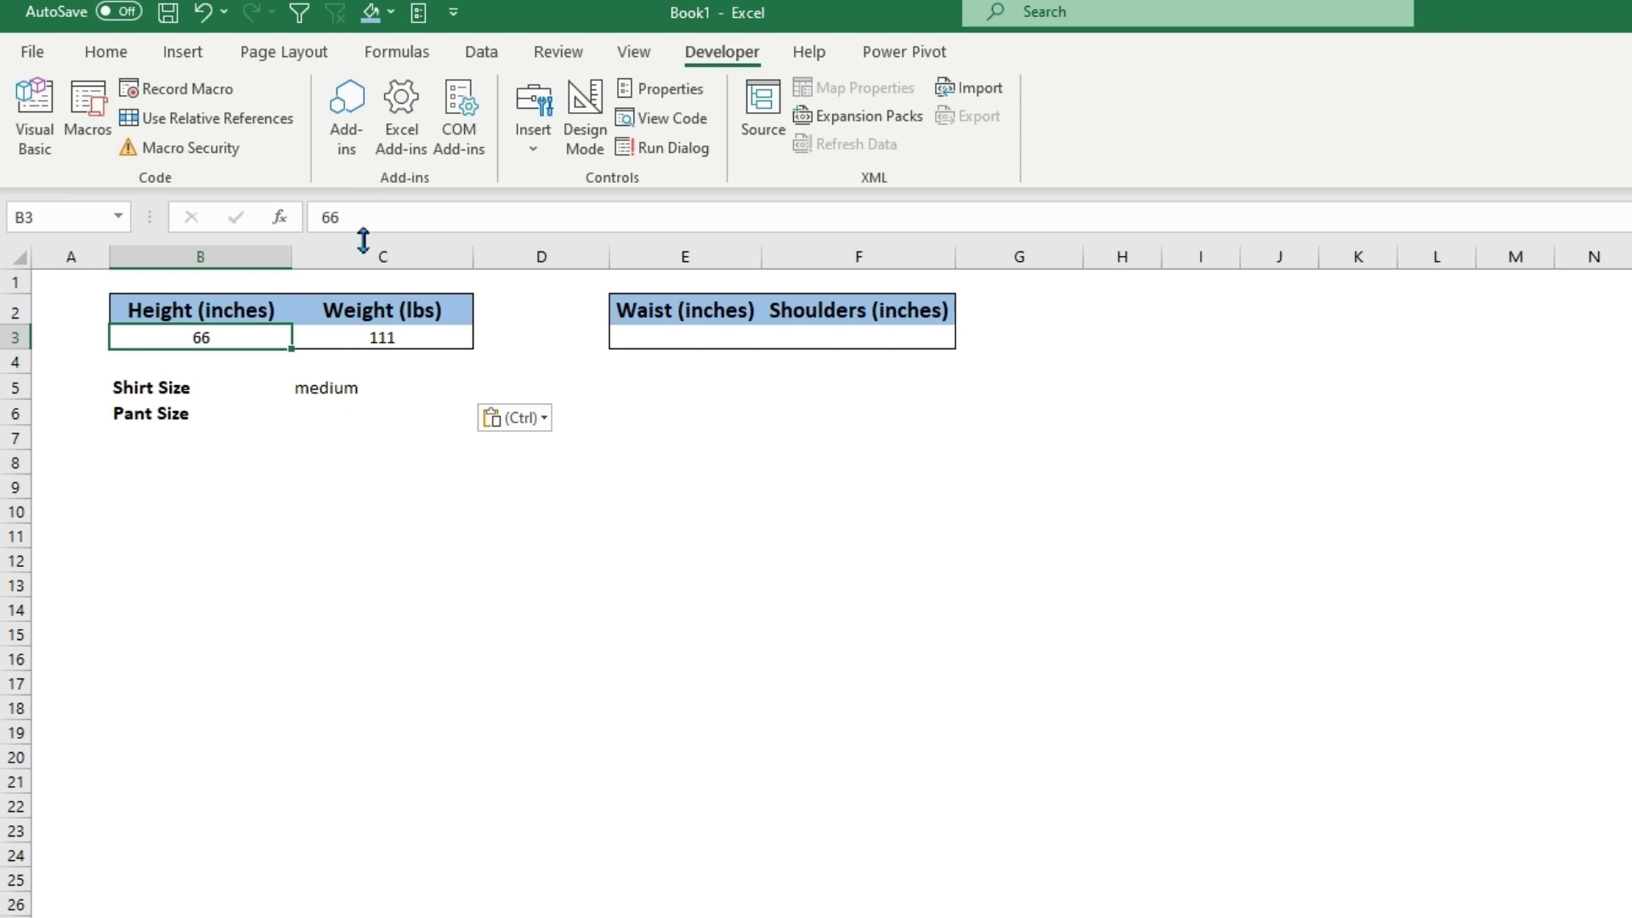
Step: Enter a test height of 70 in B3 and a weight of 180 in C3
left_click(356, 340)
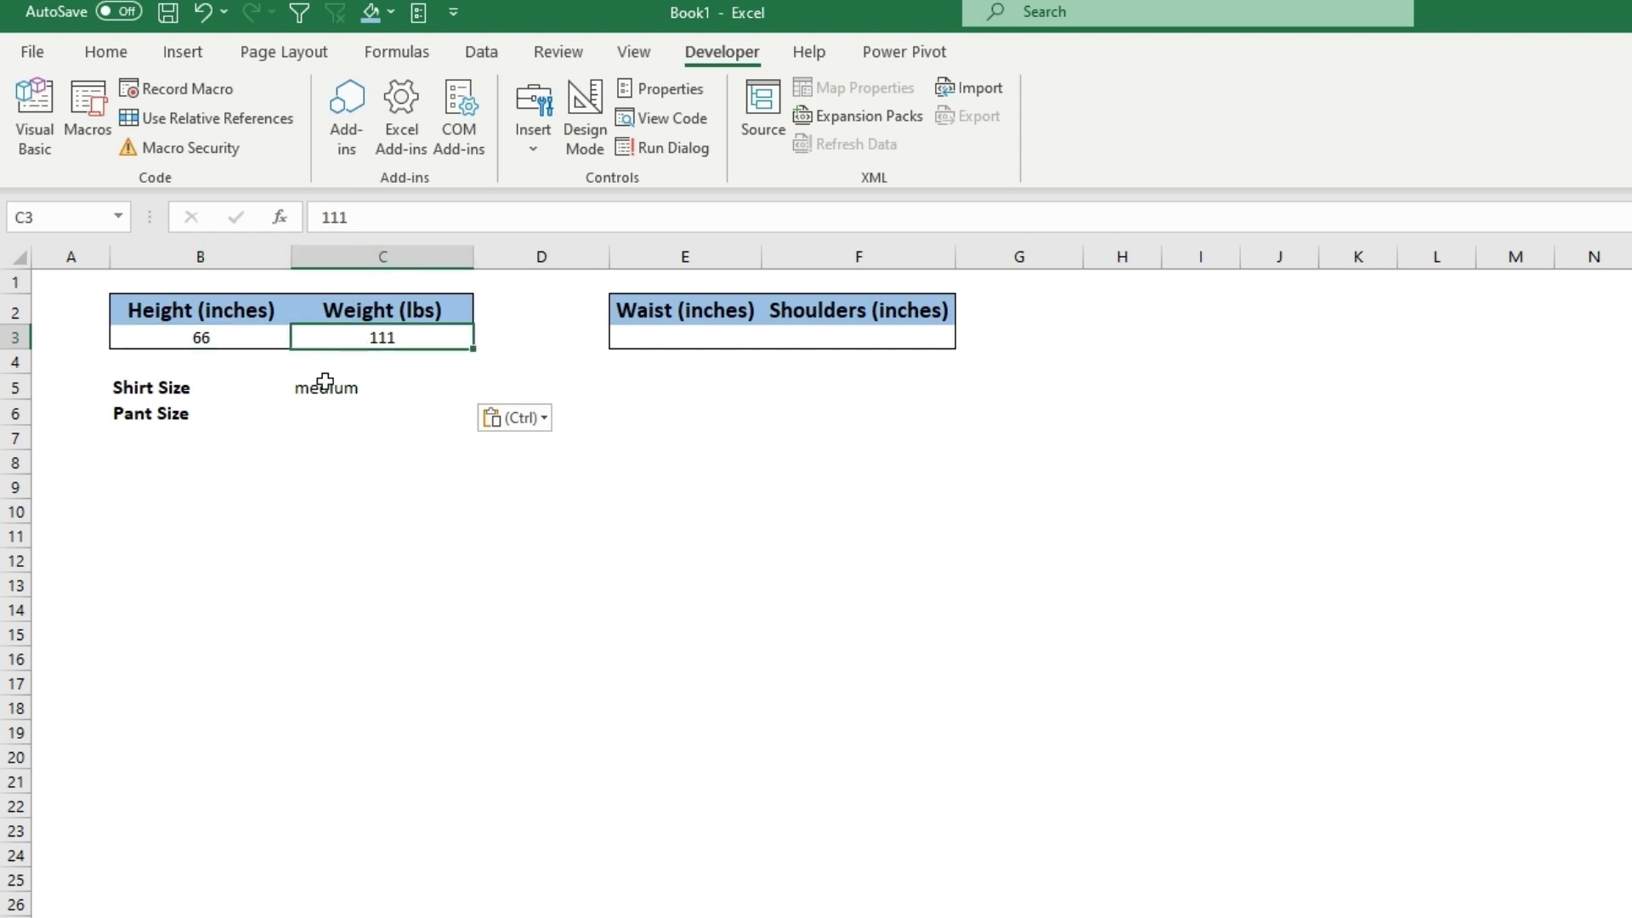
left_click(287, 344)
type("70")
key("Return")
left_click(402, 337)
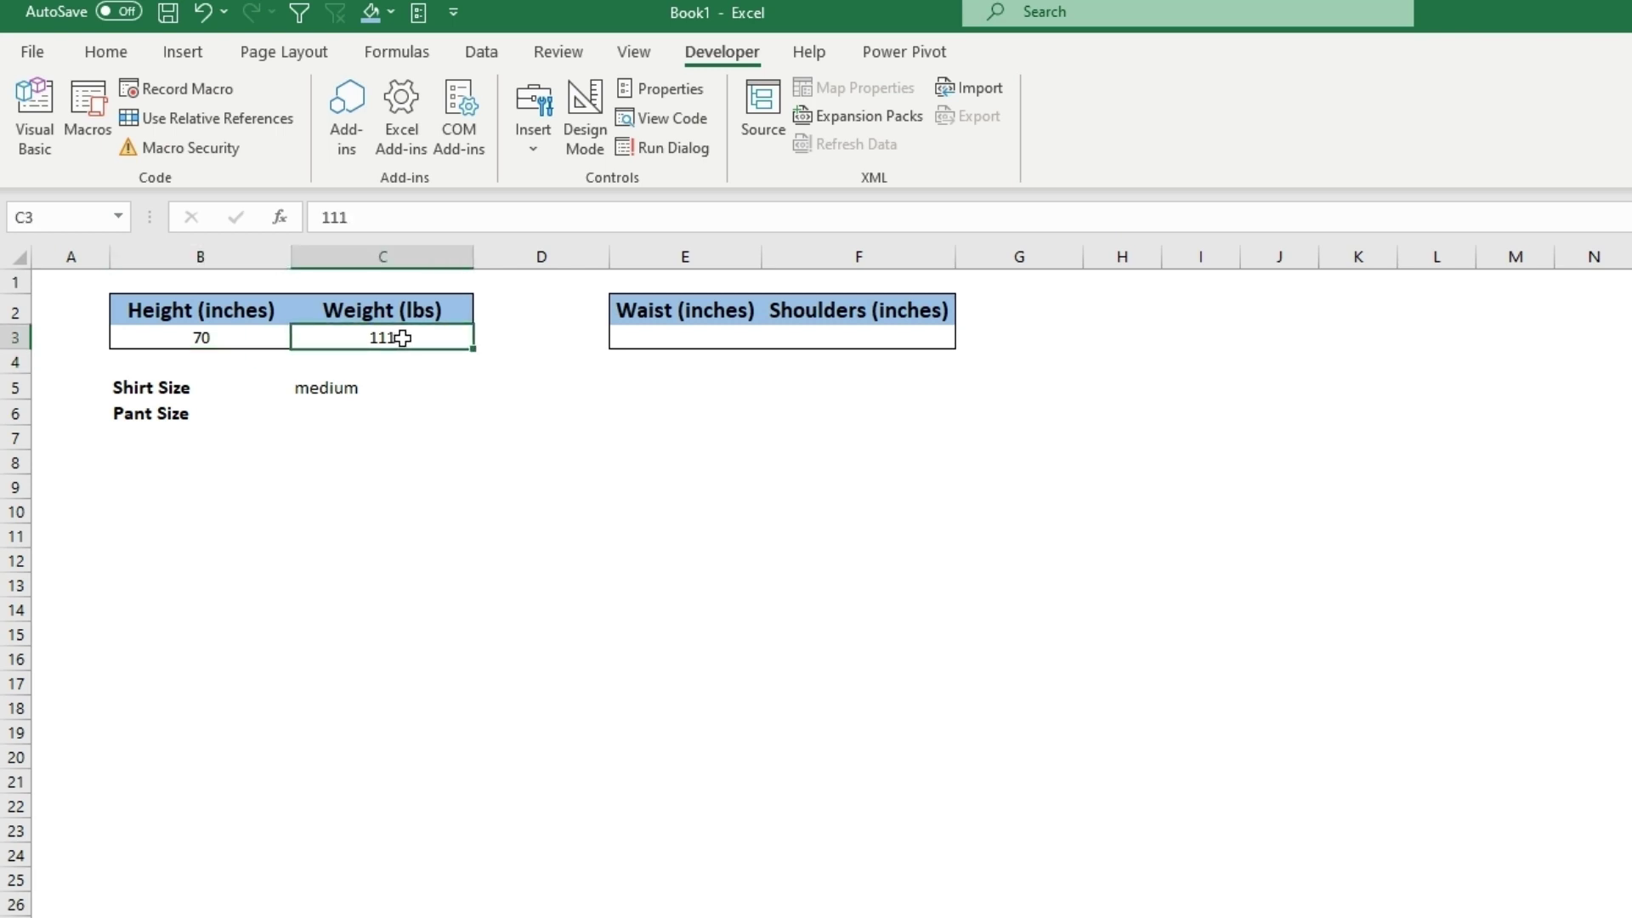
type("180")
key("Return")
Step: Lower the weight to 179 and check the Shirt Size formula in C5
left_click(402, 337)
type("179")
key("Return")
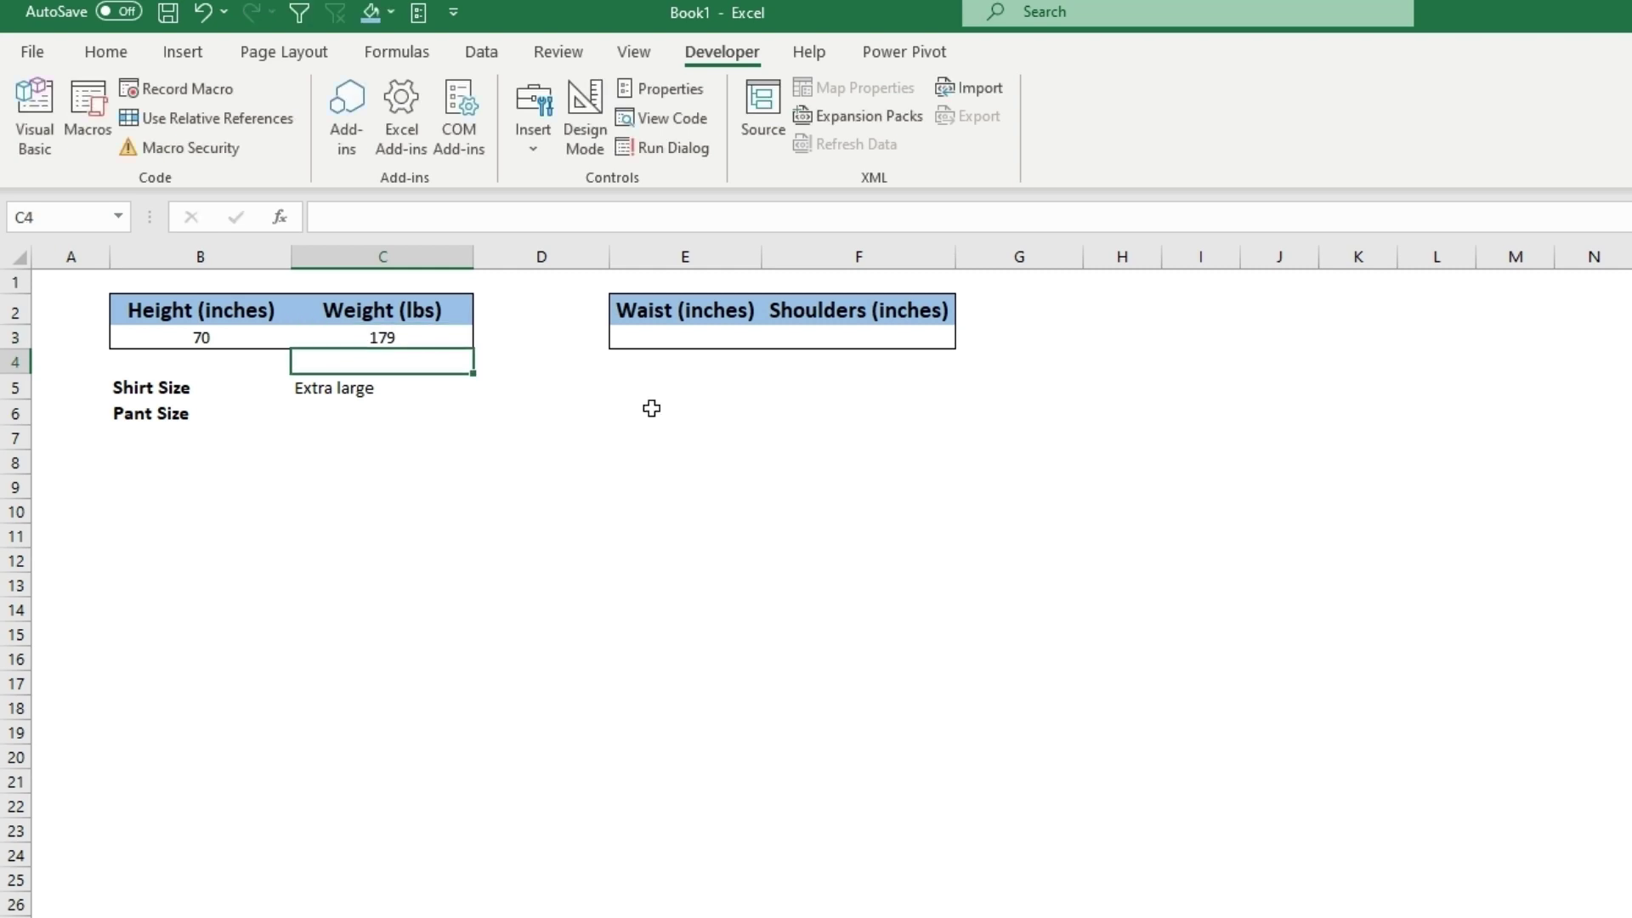
left_click(241, 341)
left_click(401, 335)
left_click(357, 386)
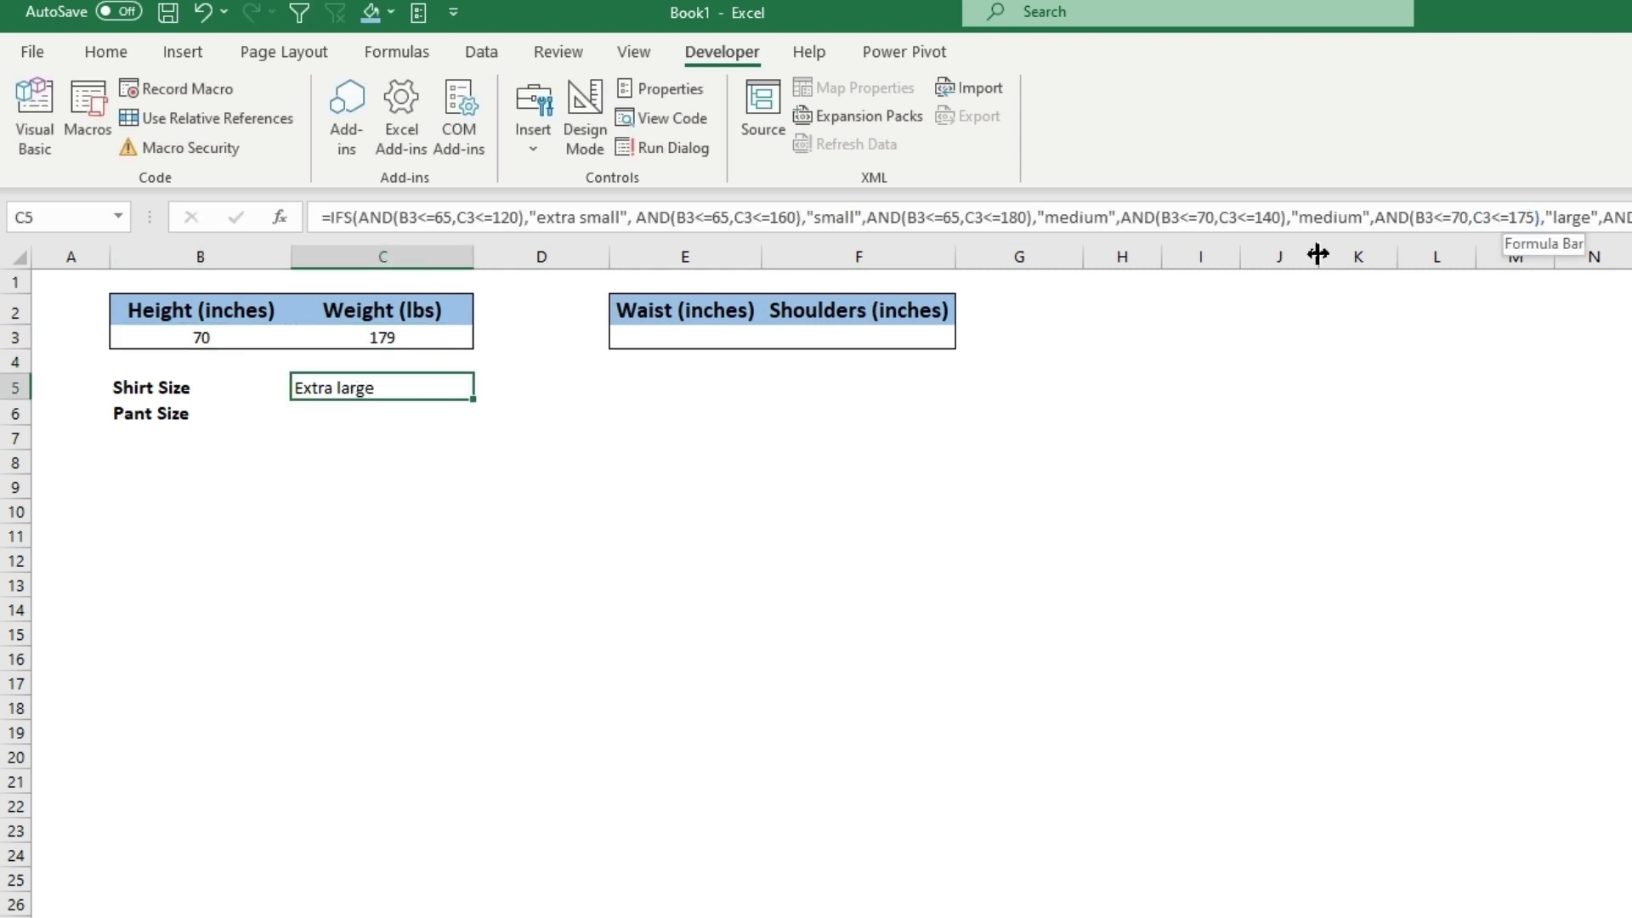
Step: Try weights of 174 and then 159, reviewing the Shirt Size result
left_click(418, 340)
type("174")
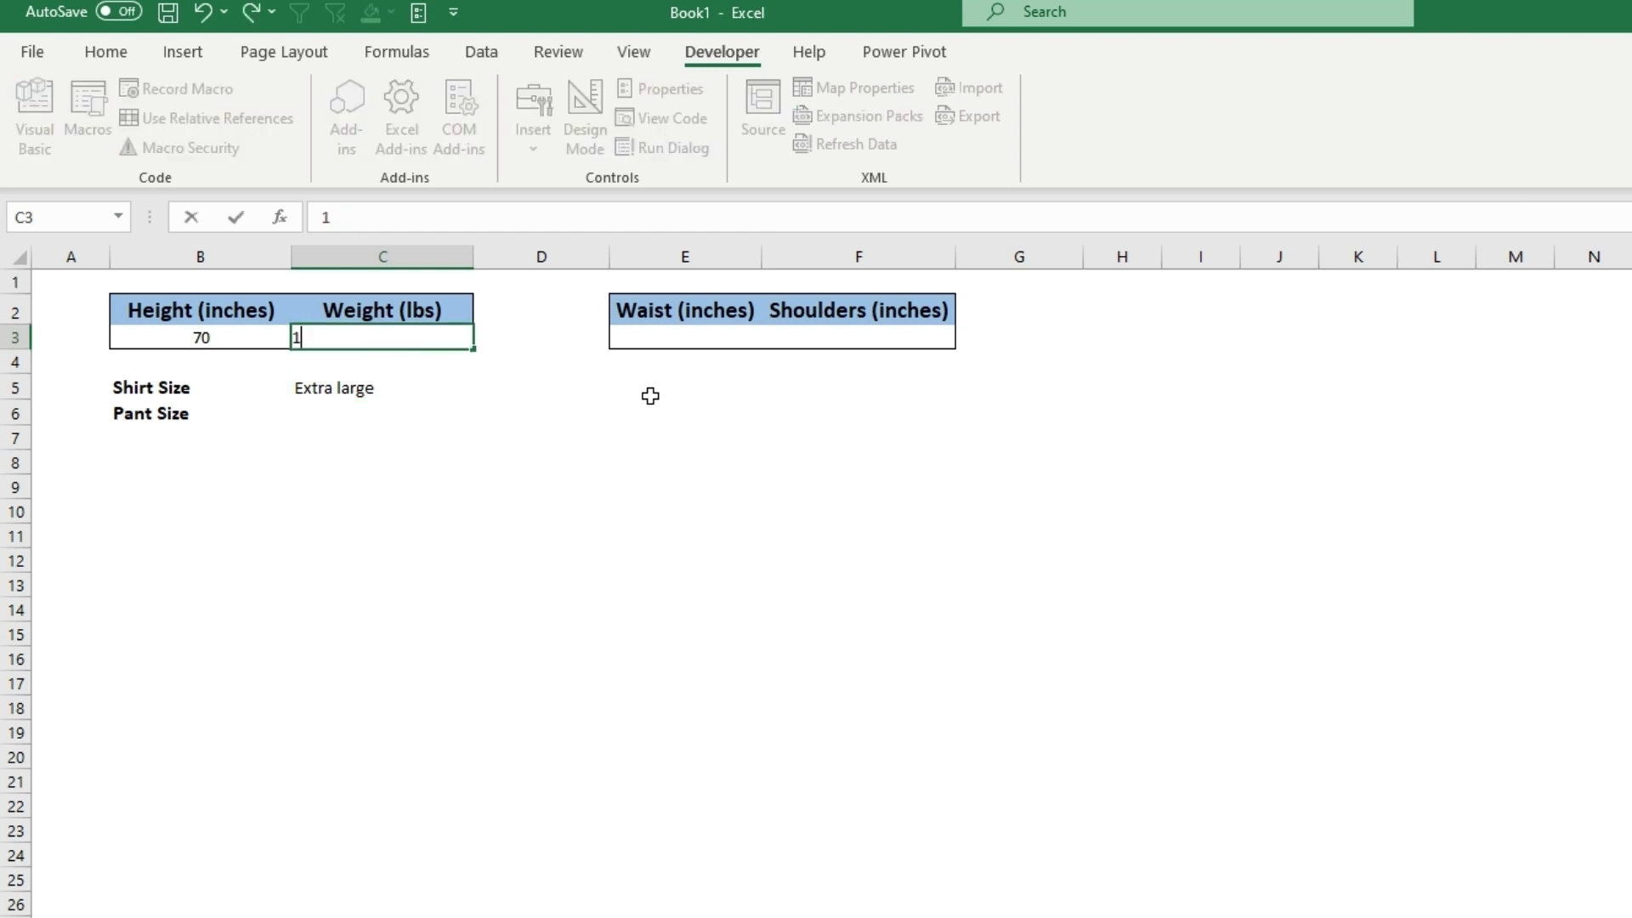
key("Return")
left_click(379, 333)
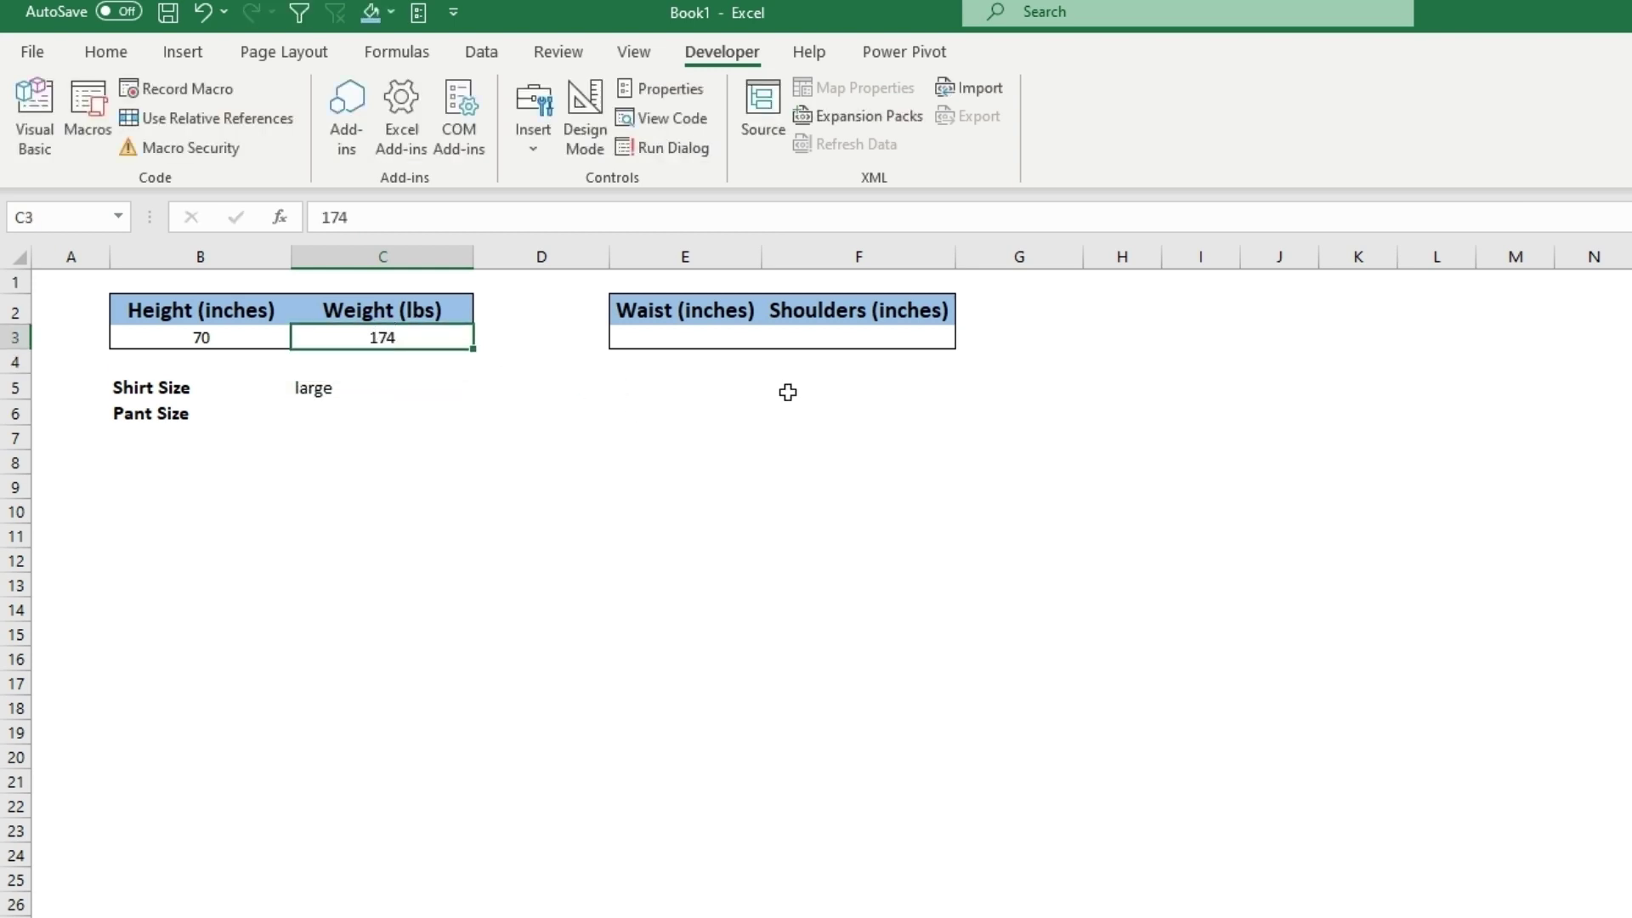
type("159")
key("Return")
left_click(335, 391)
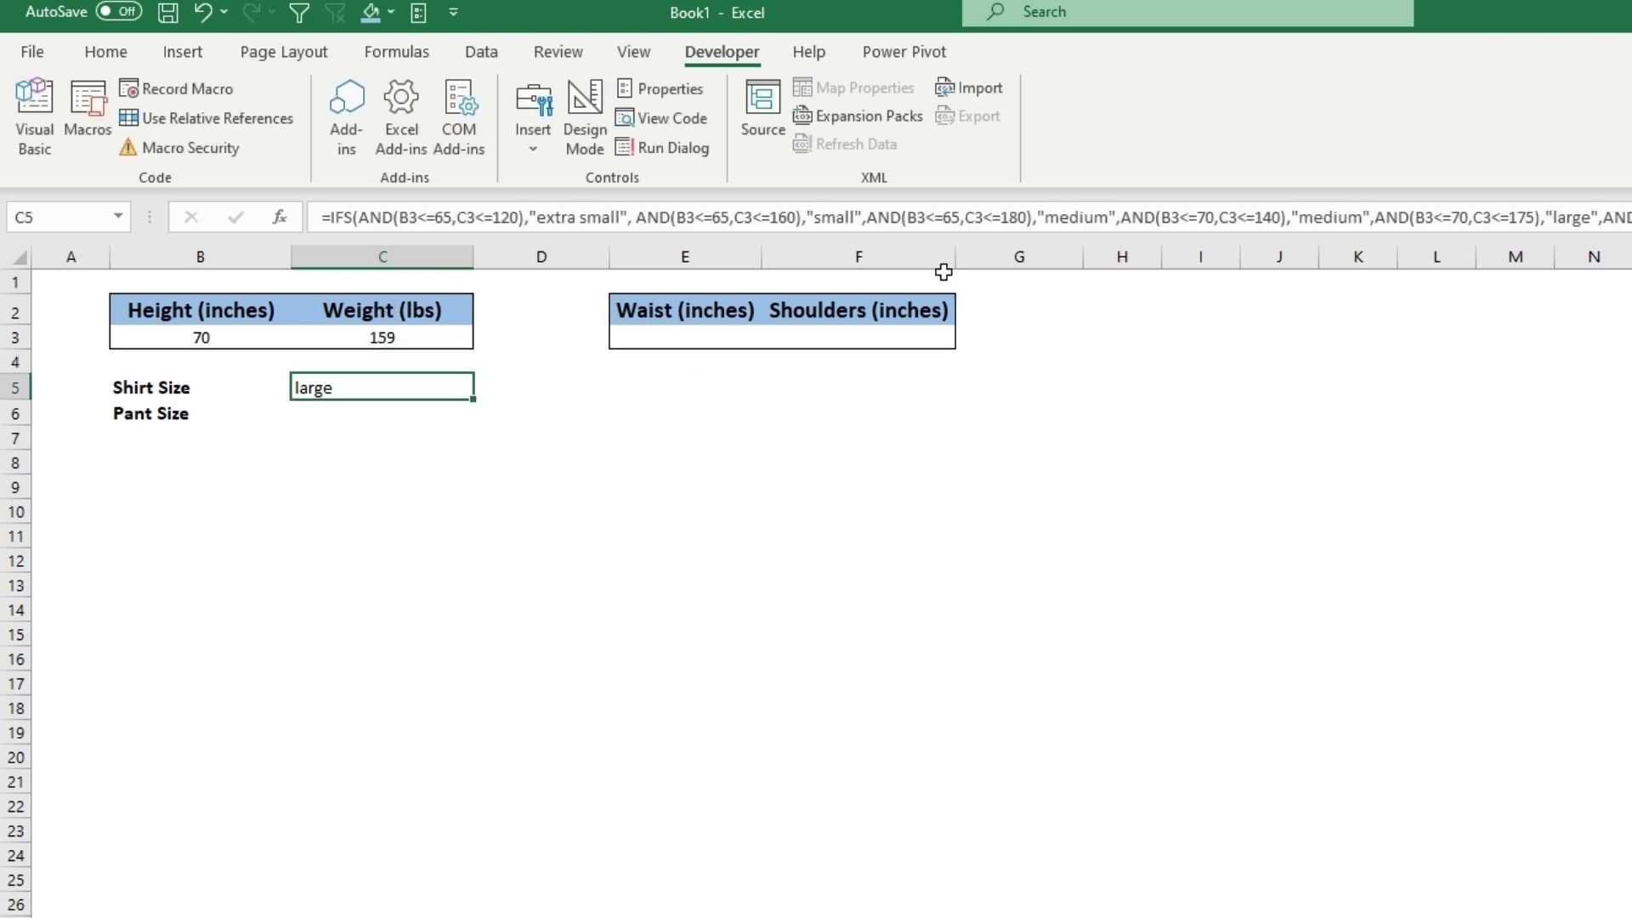
Step: Set weight 140 and height 65 so C5 shows small, then review the input cells
left_click(383, 336)
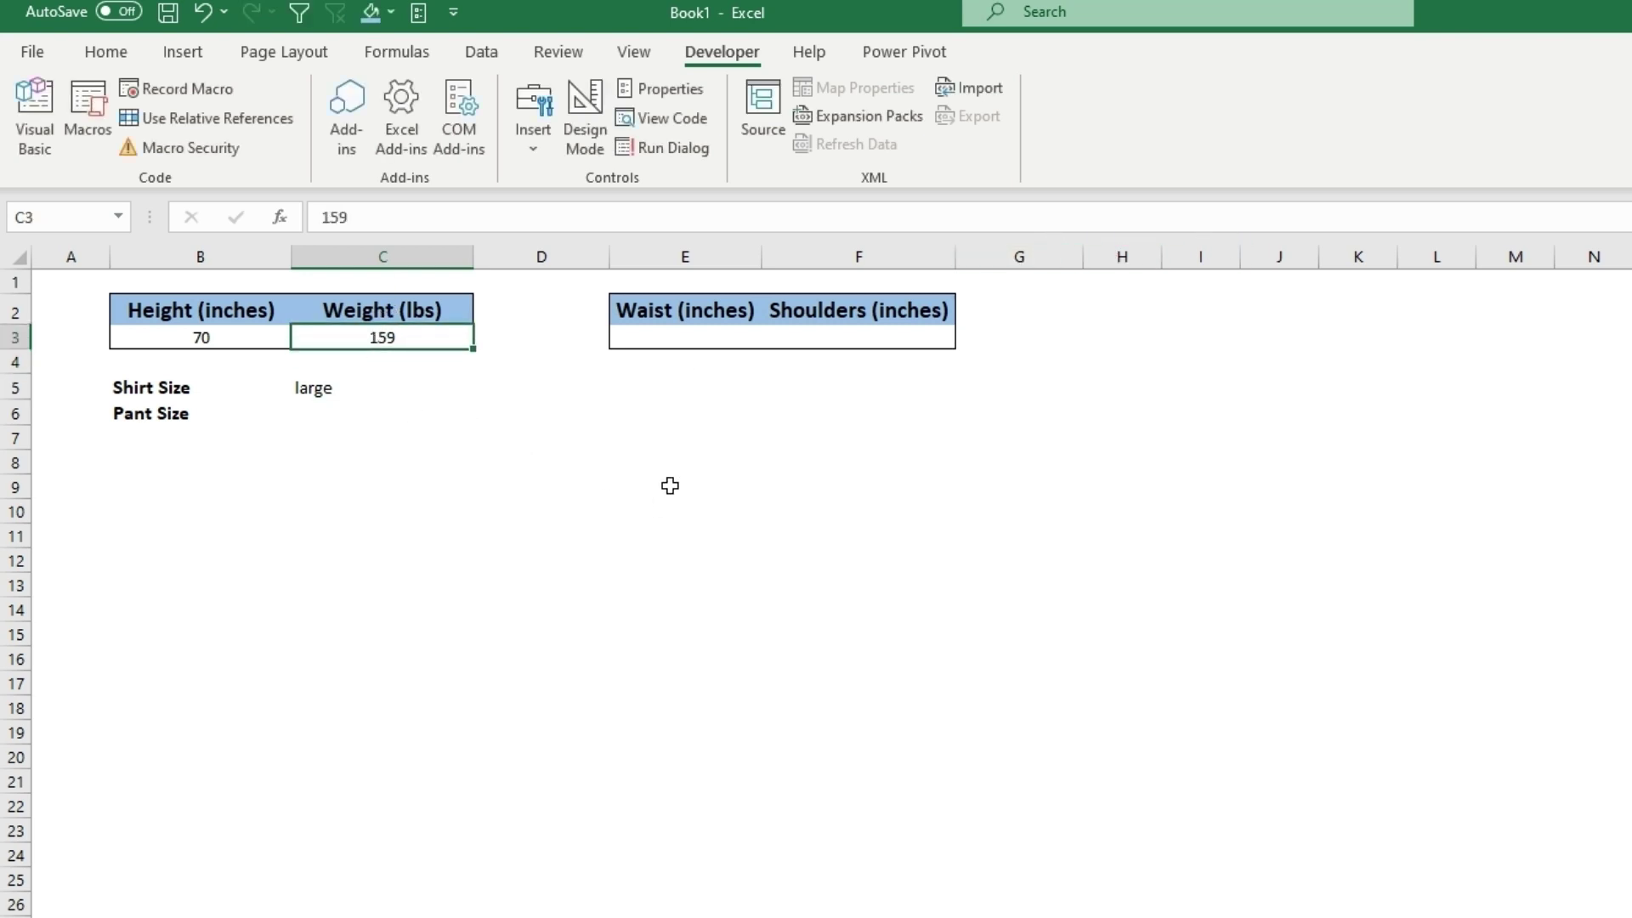
type("140")
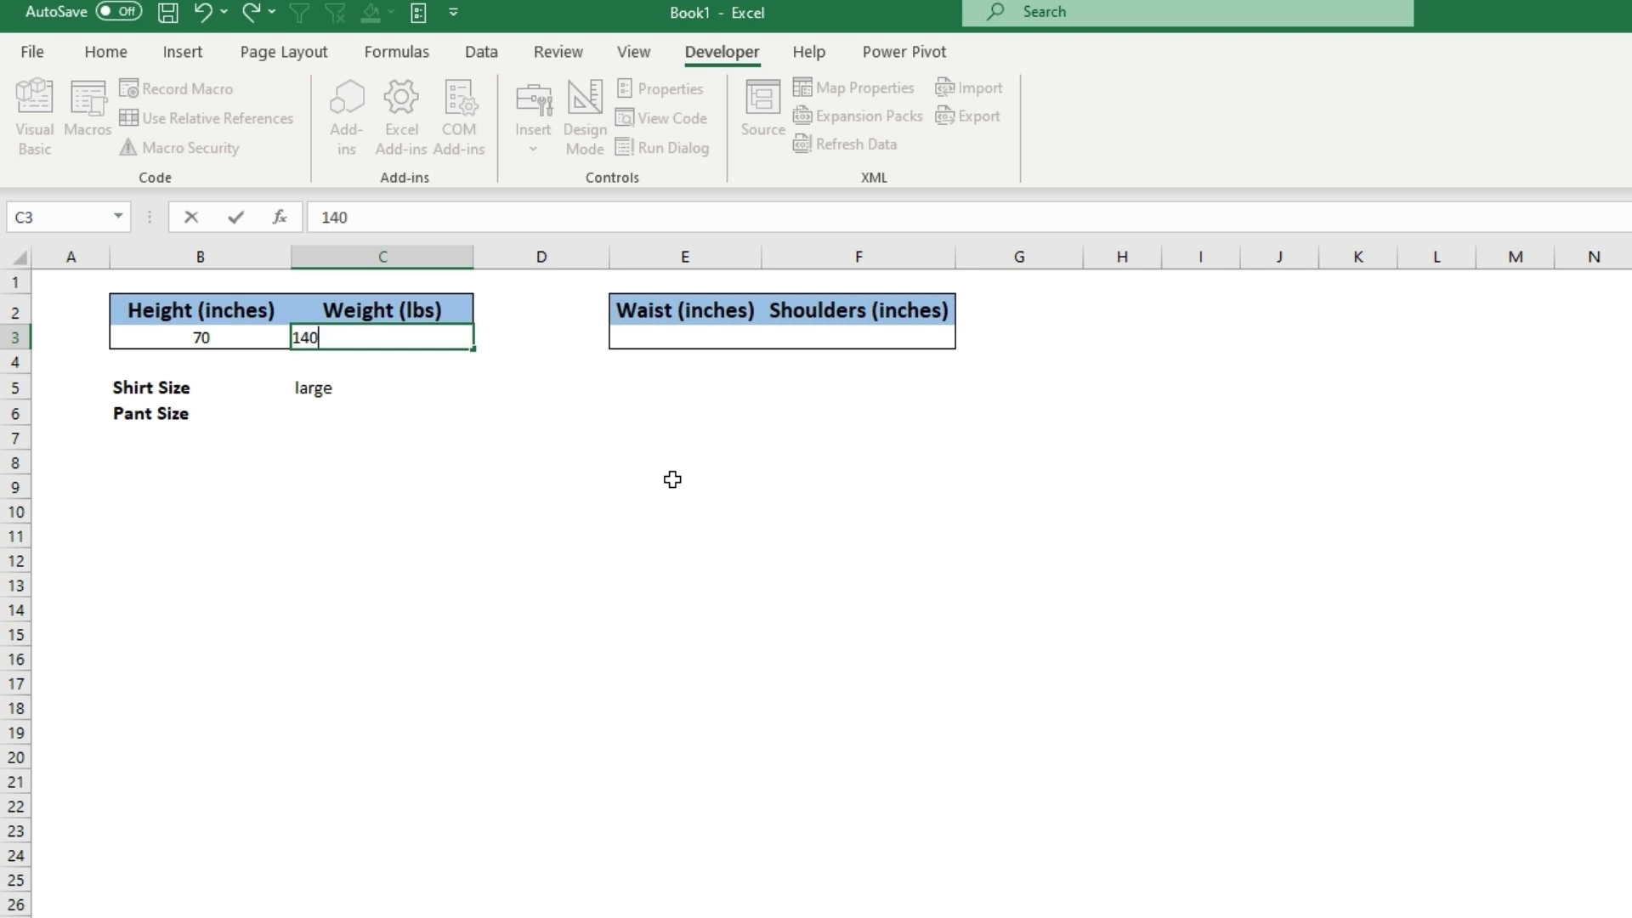
key("Return")
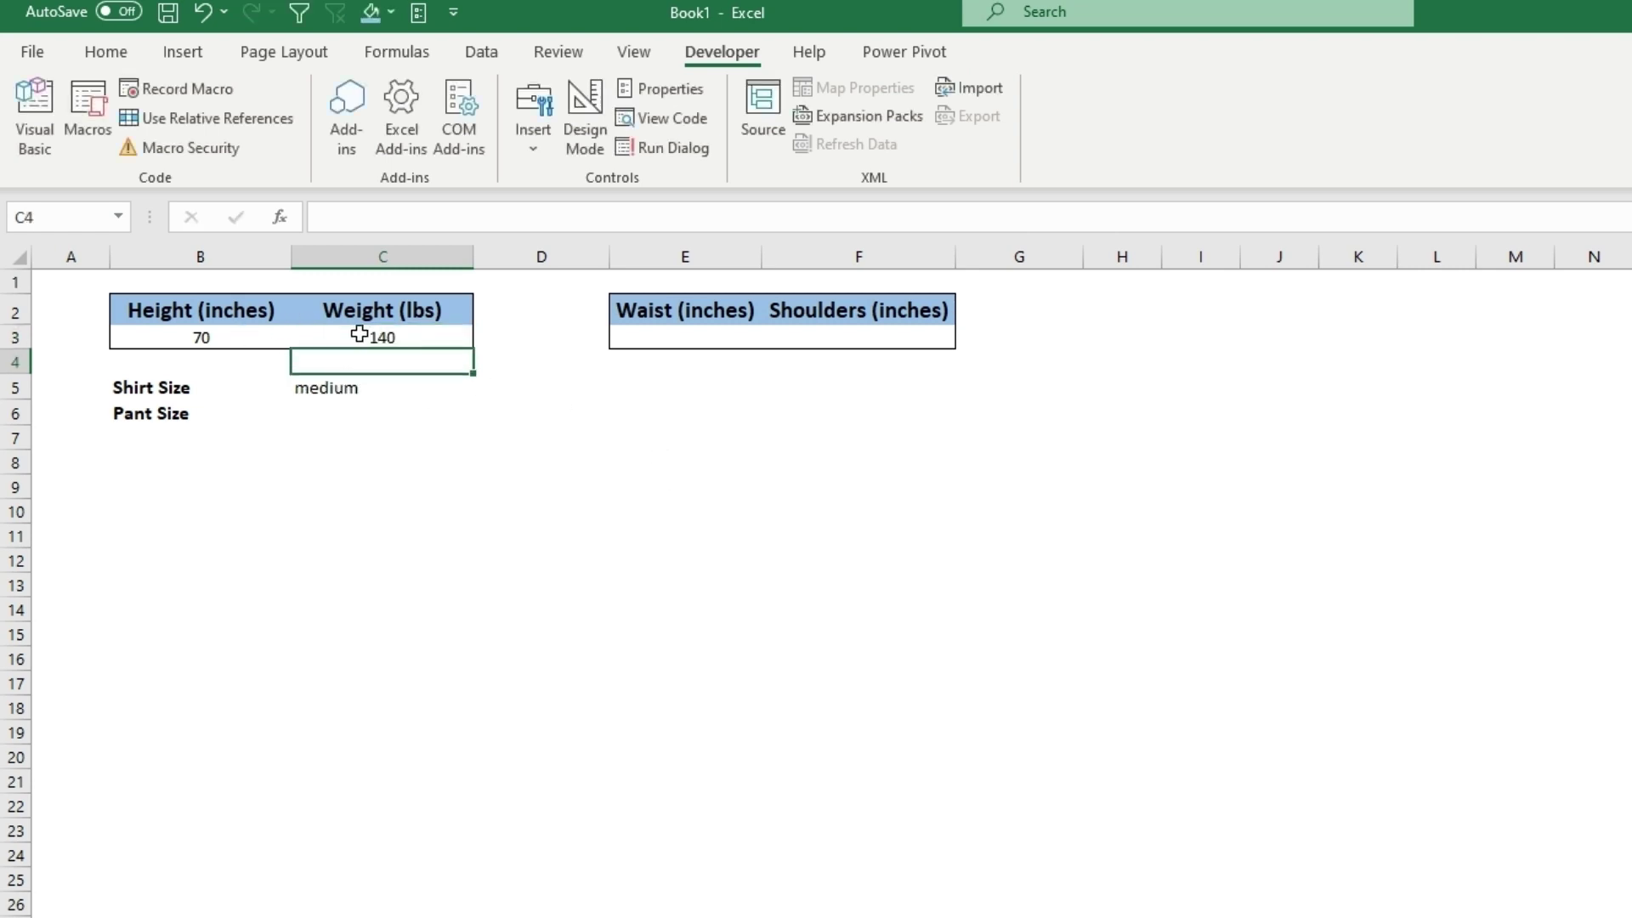
left_click(208, 339)
type("65")
key("Return")
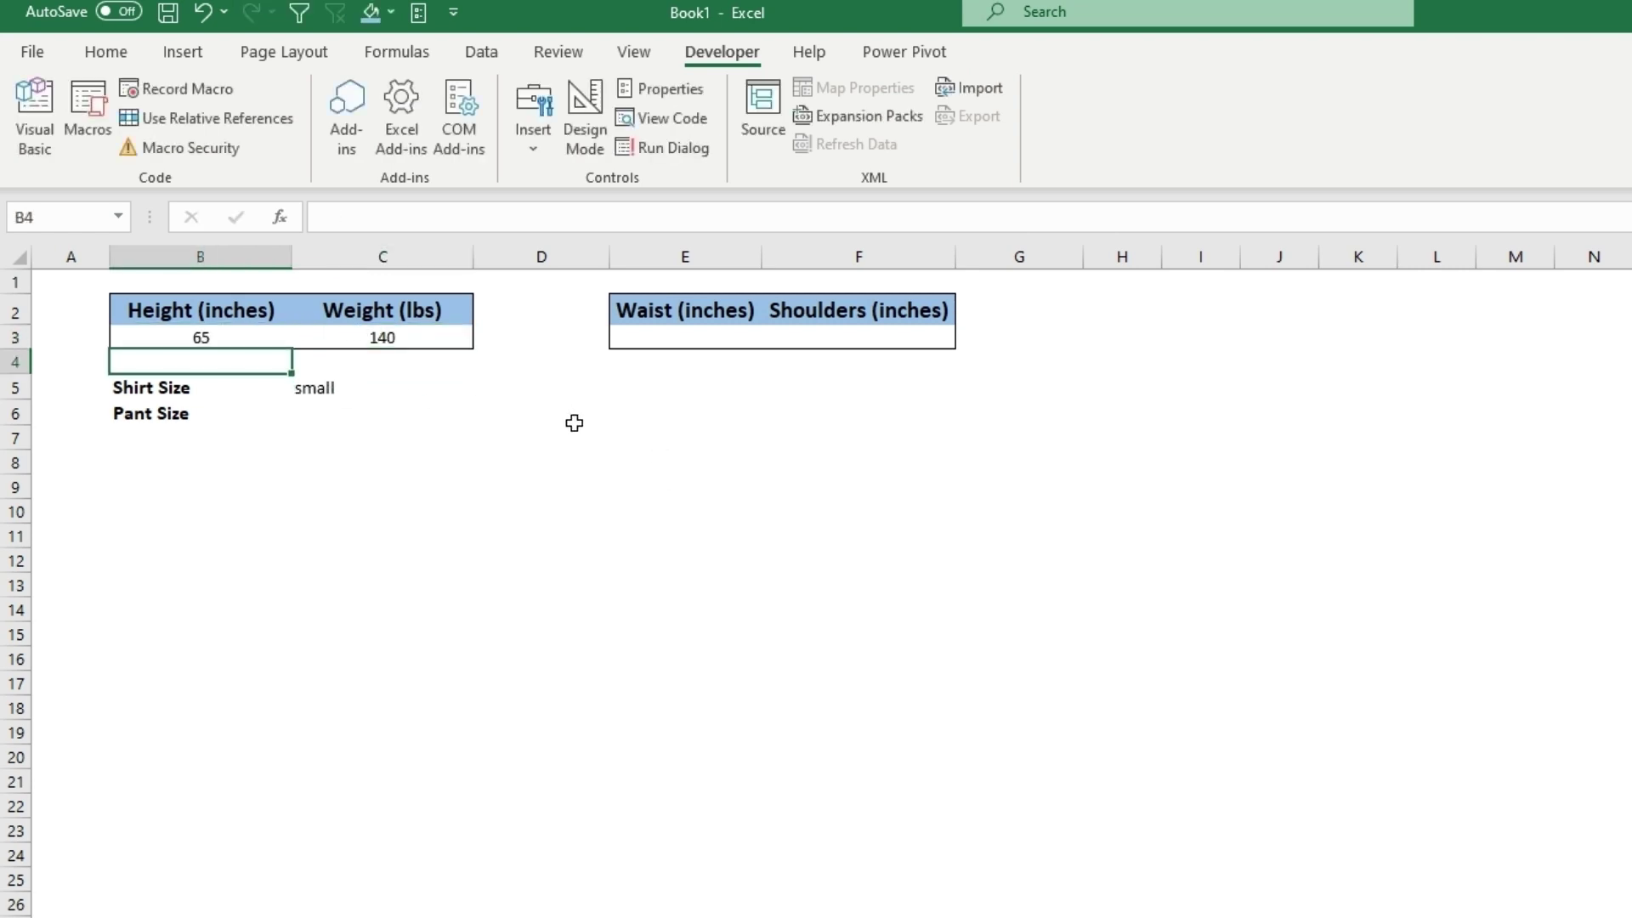
left_click(318, 388)
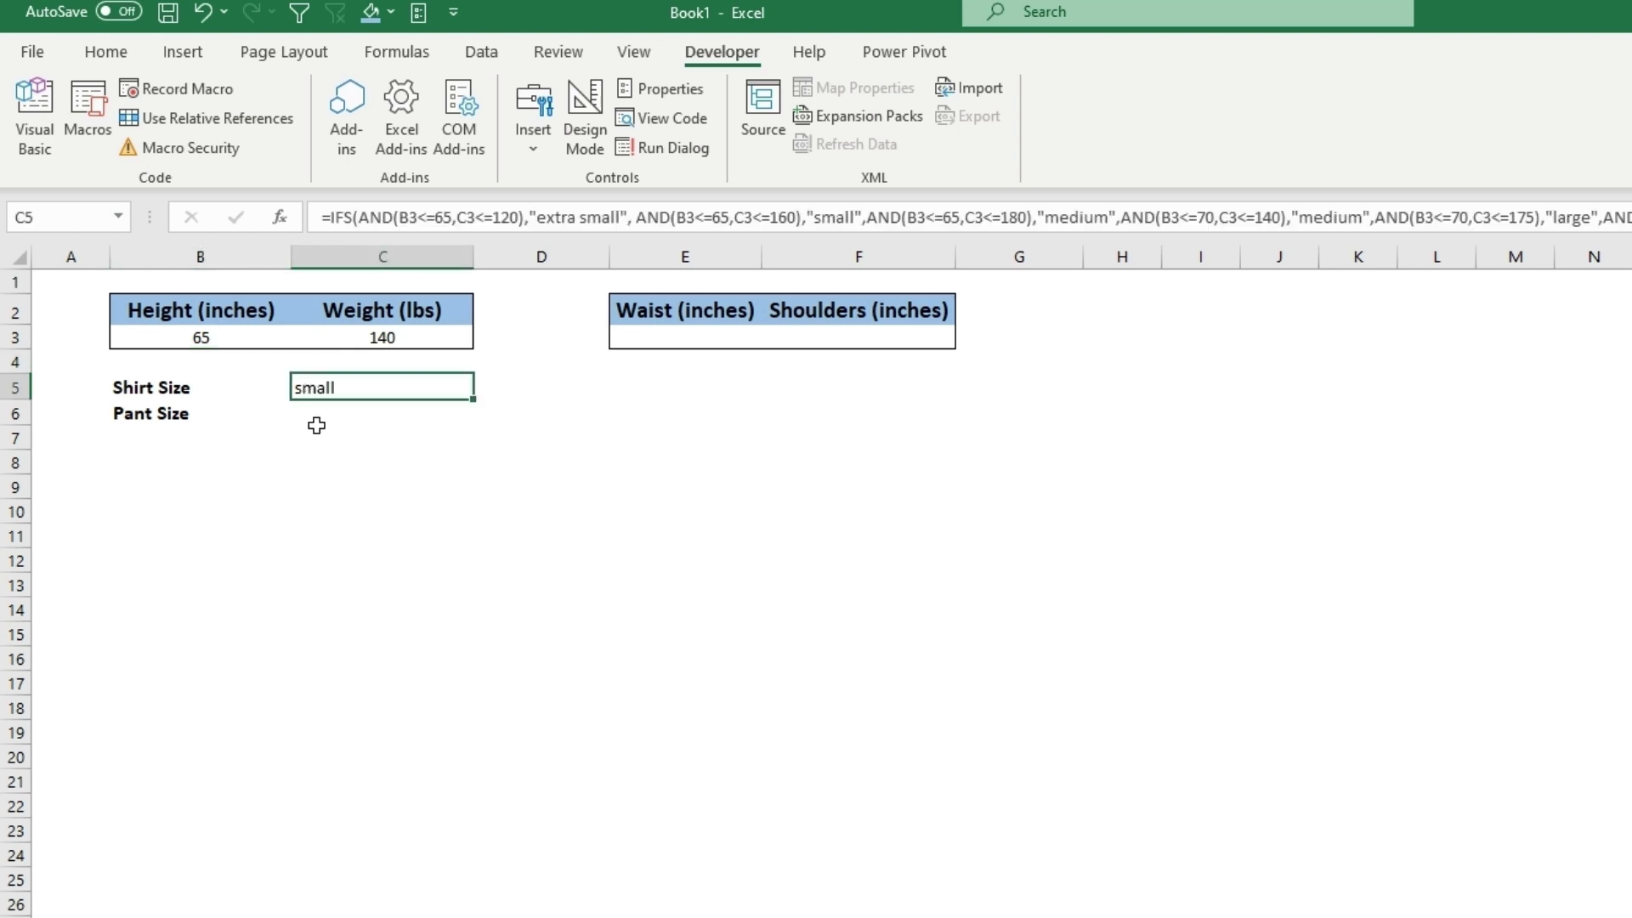
left_click_drag(393, 332, 284, 335)
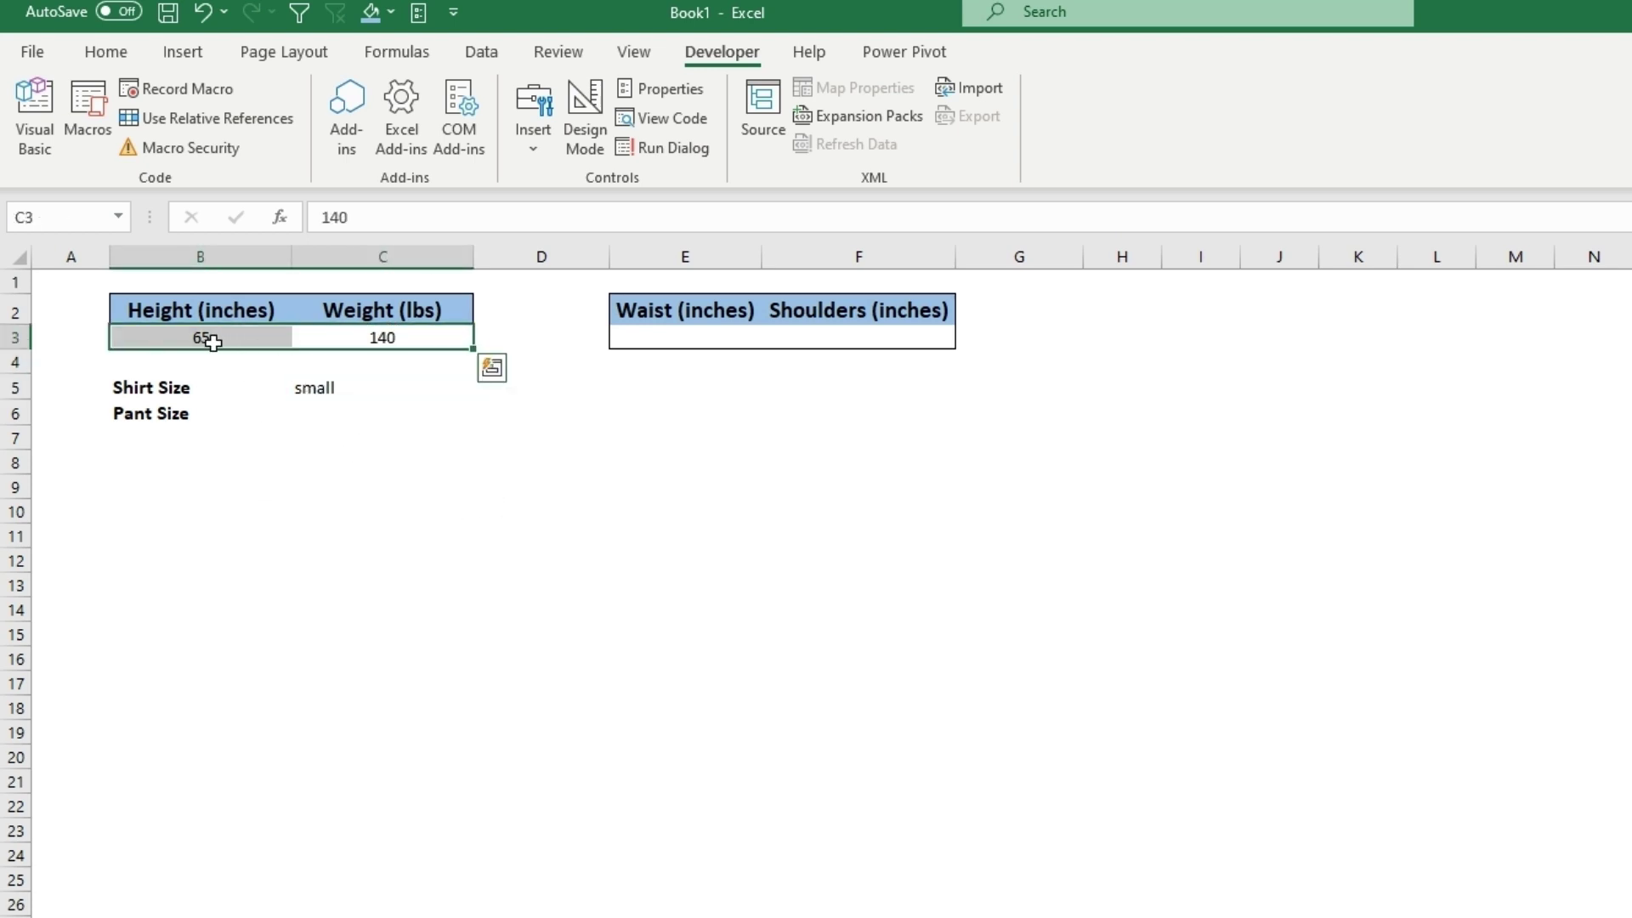
left_click_drag(671, 336, 816, 338)
left_click(318, 386)
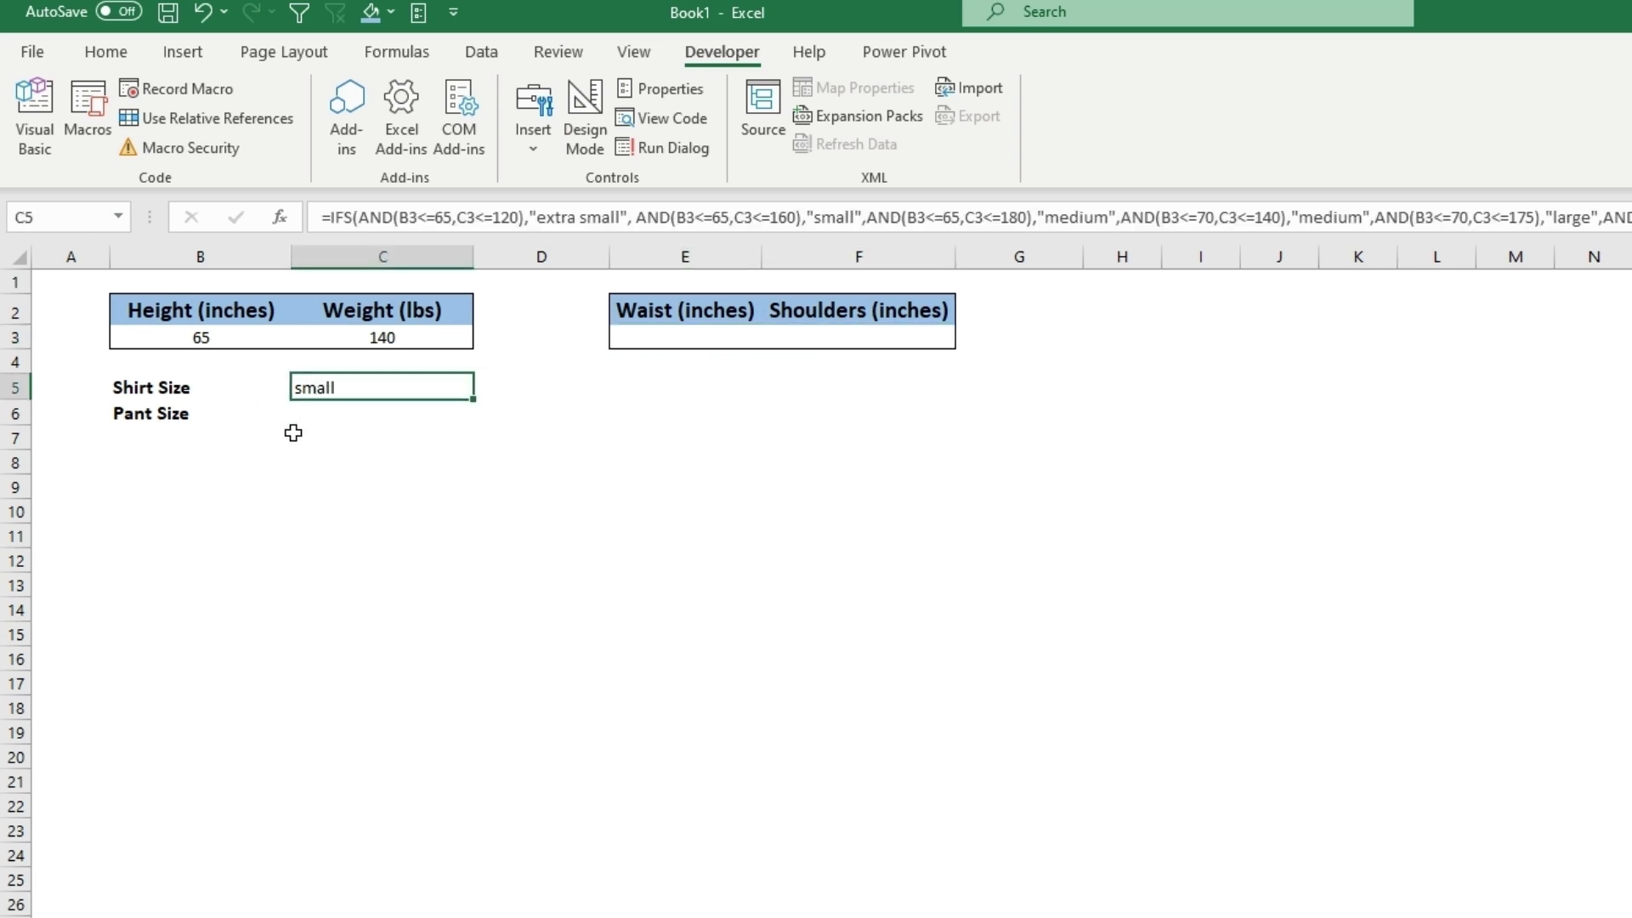